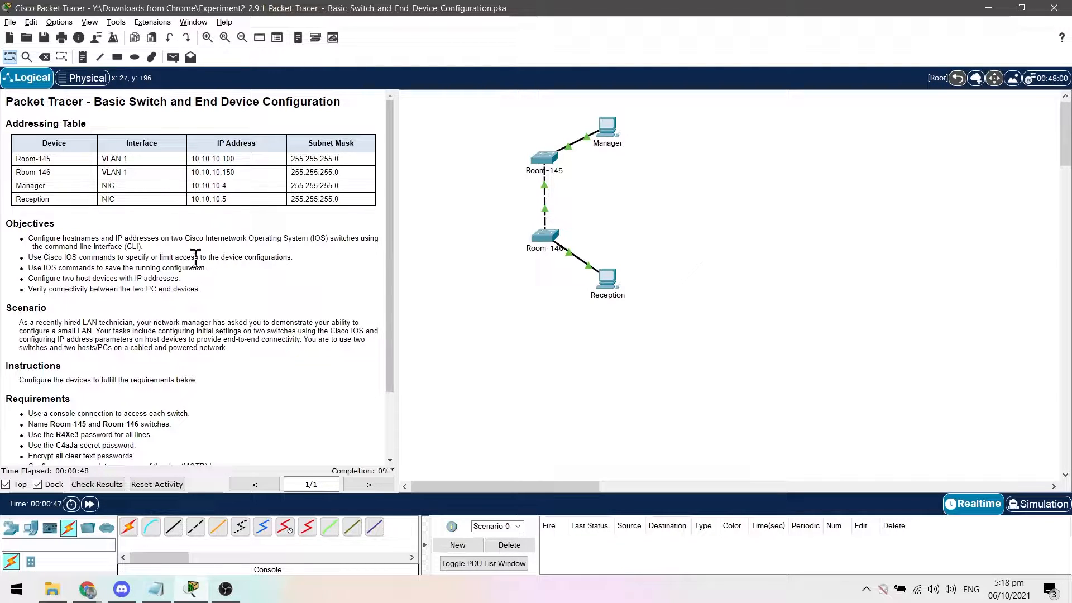
Connect a console cable from the Manager PC's RS 232 port to the Console port of switch Room-145.
scroll(198, 260, down, 1)
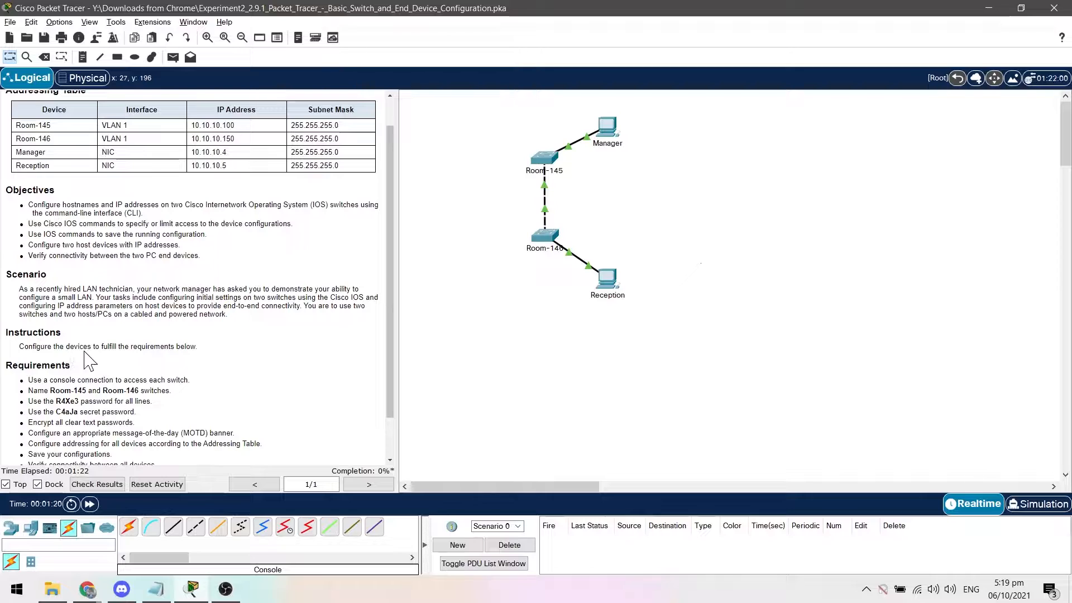
scroll(205, 351, down, 2)
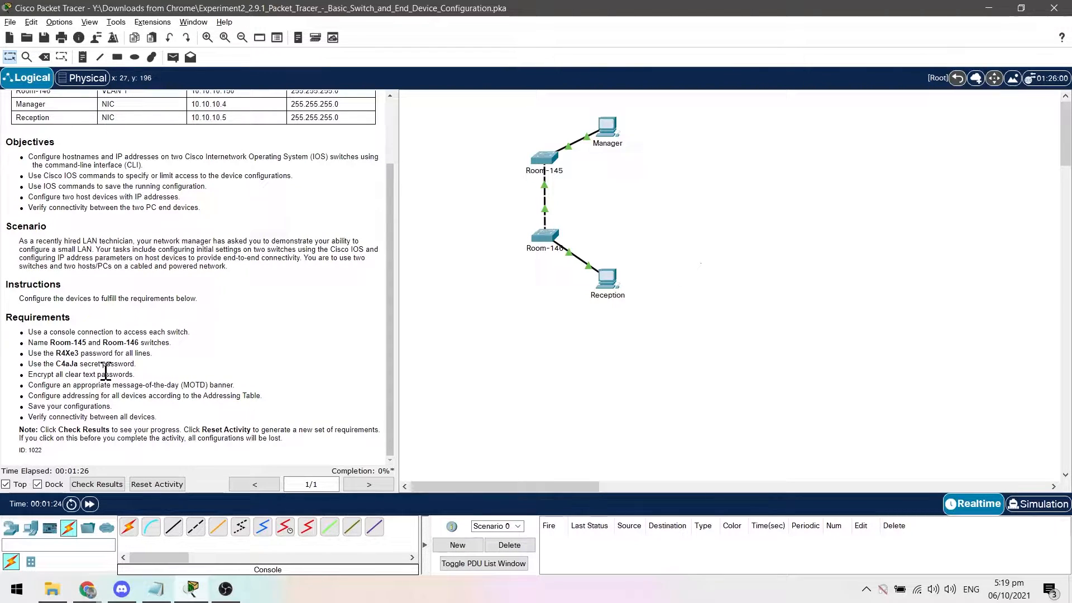
click(153, 532)
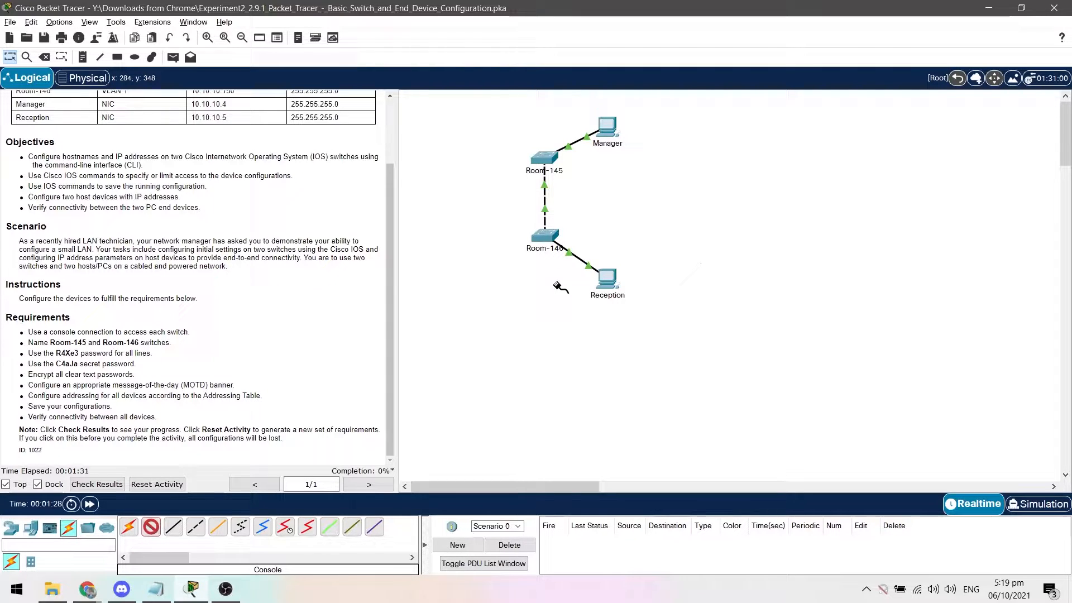
click(609, 132)
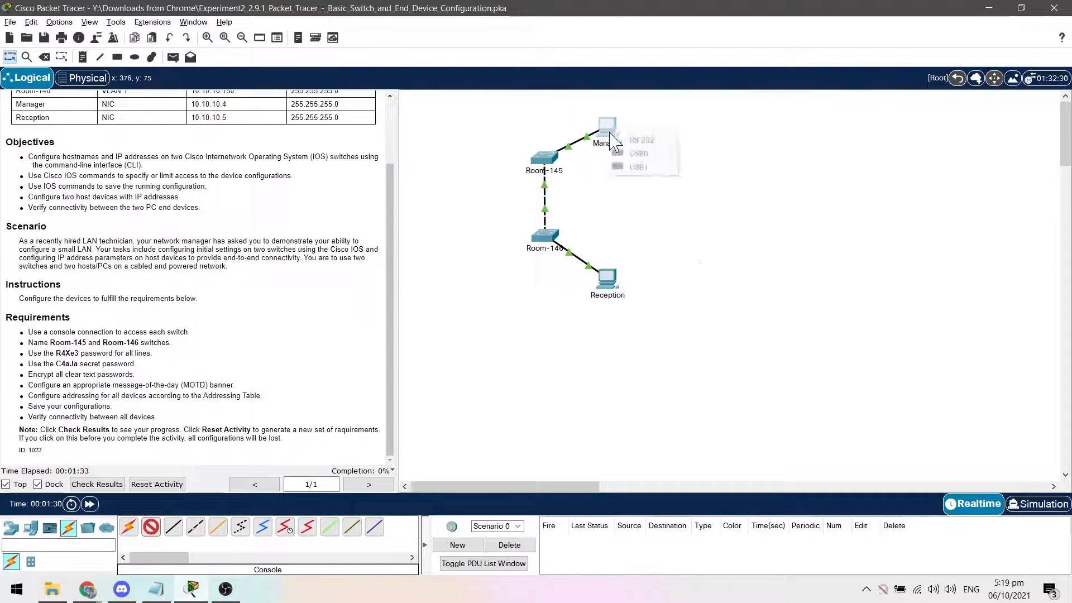
click(657, 147)
click(553, 162)
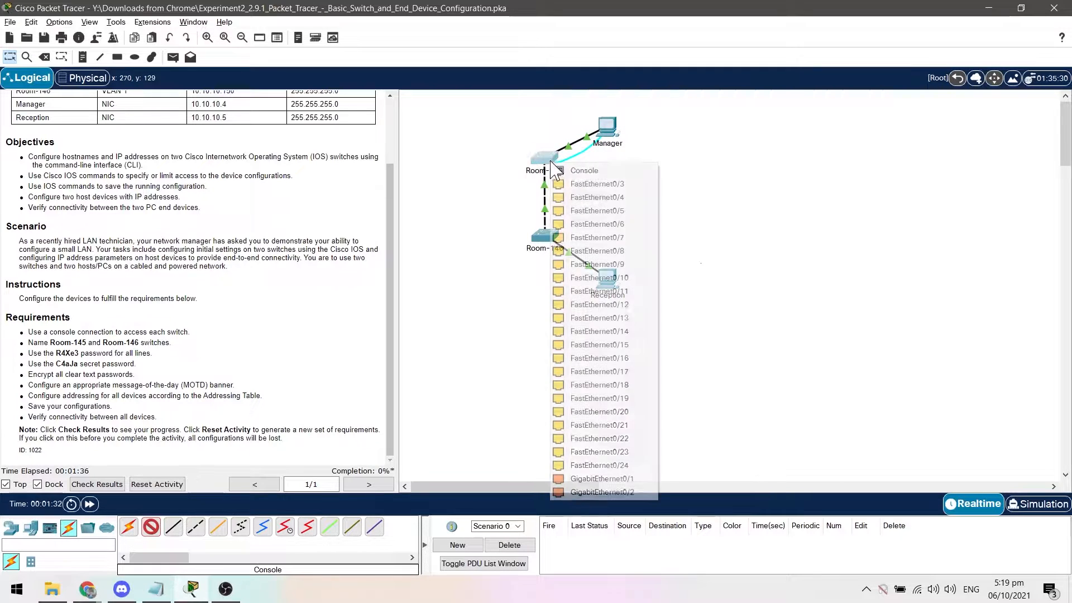
click(561, 170)
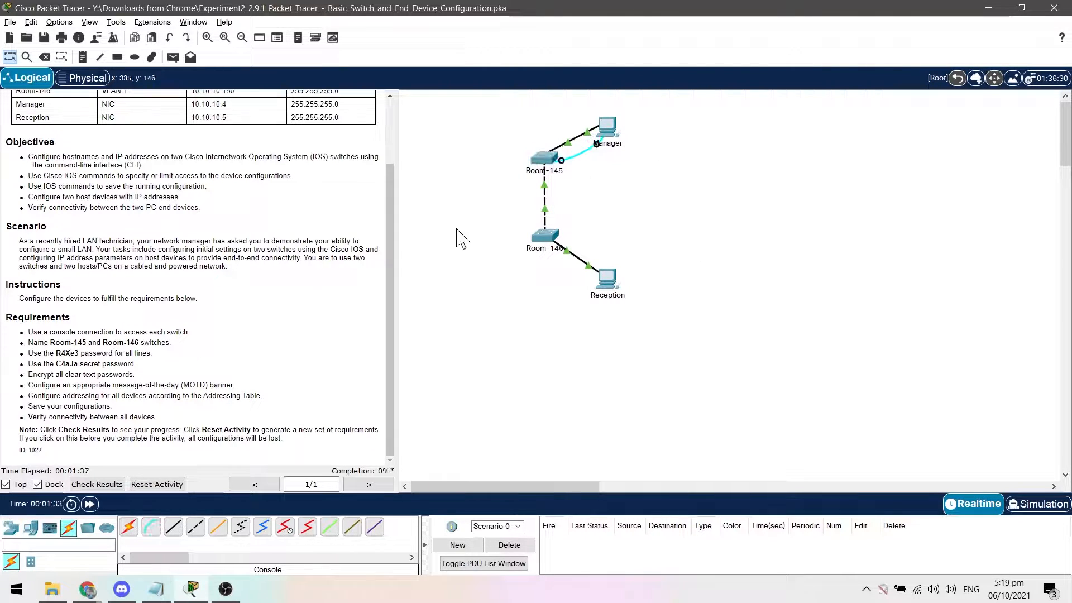
Connect a console cable from the Reception PC's RS 232 port to the Console port of switch Room-146.
click(159, 530)
click(608, 282)
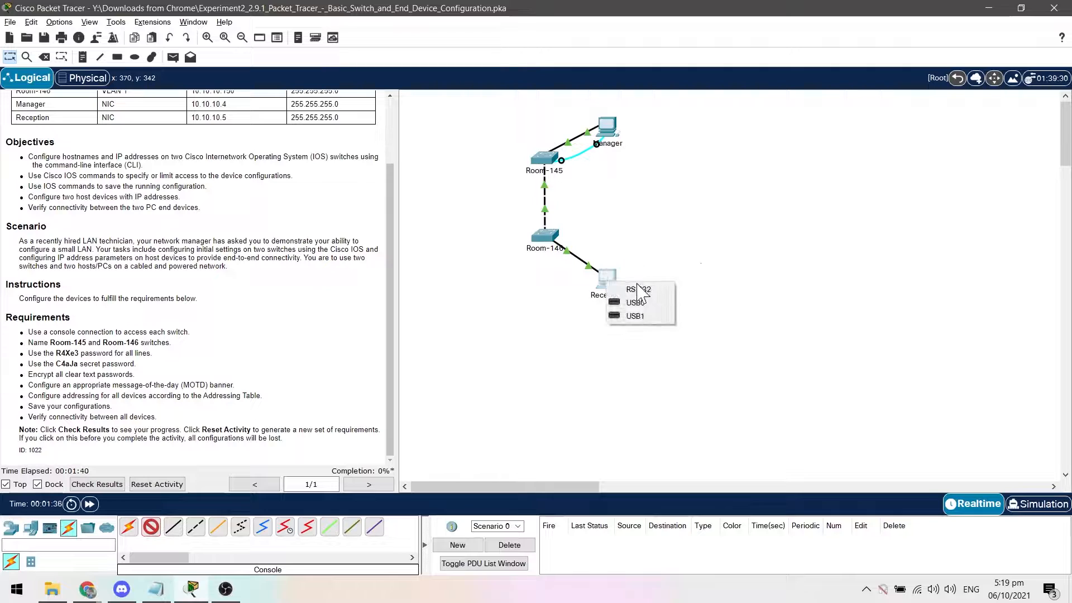
click(636, 289)
click(546, 236)
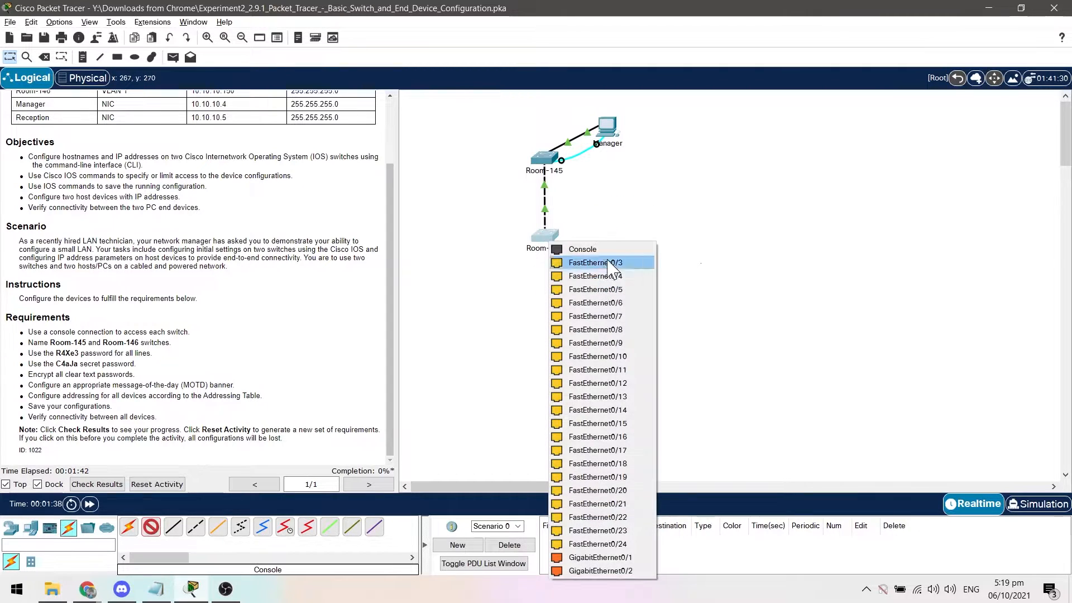
click(595, 250)
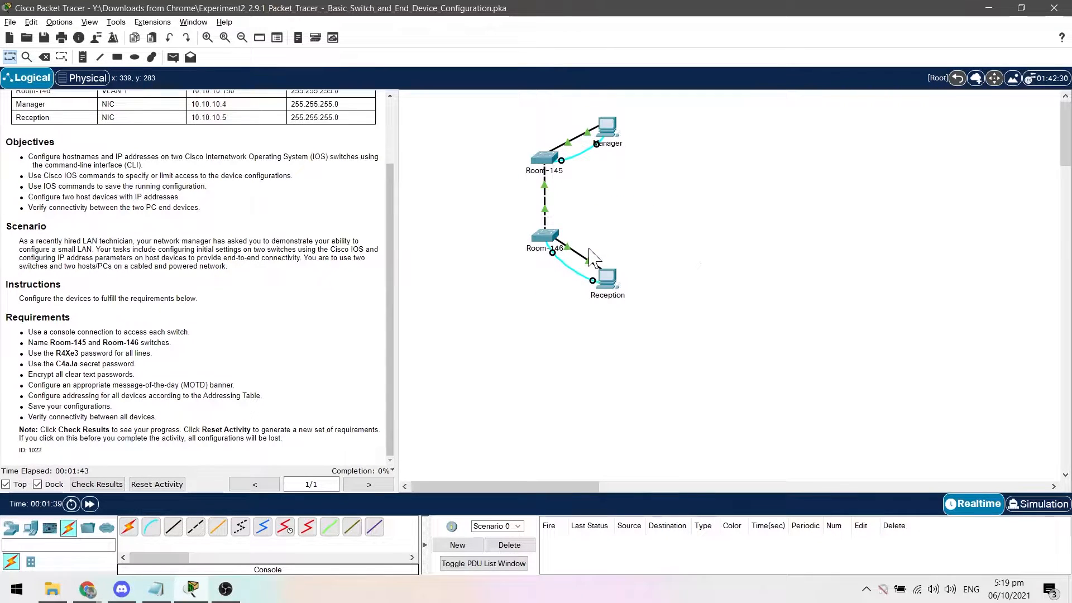
Open a terminal session on the Manager PC with the default port settings and start the switch console.
click(603, 132)
drag(554, 97, 664, 98)
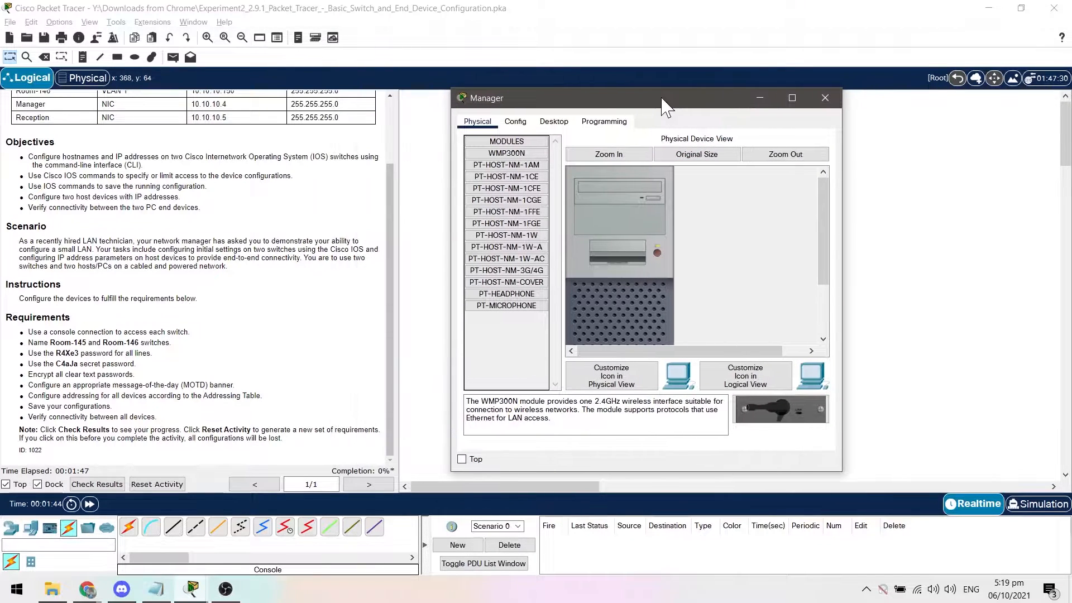
click(554, 121)
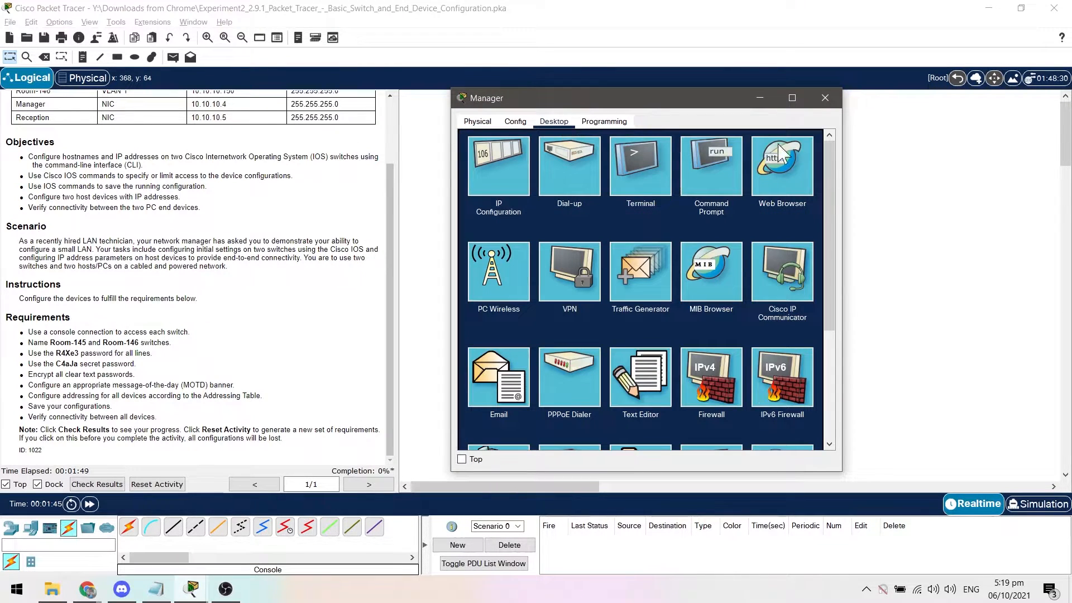
click(634, 163)
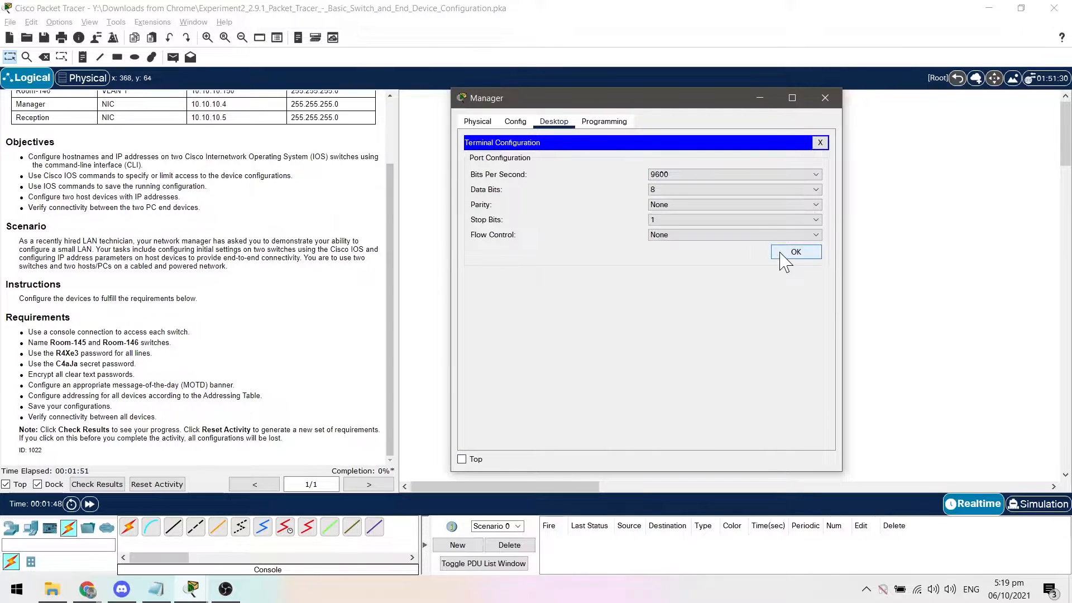
click(796, 252)
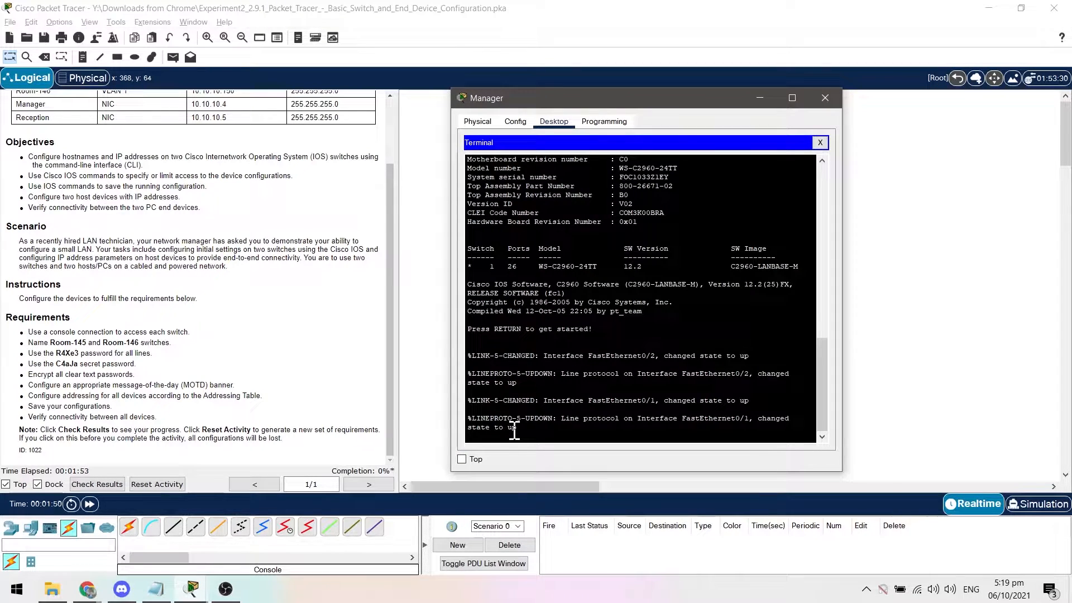
key(Return)
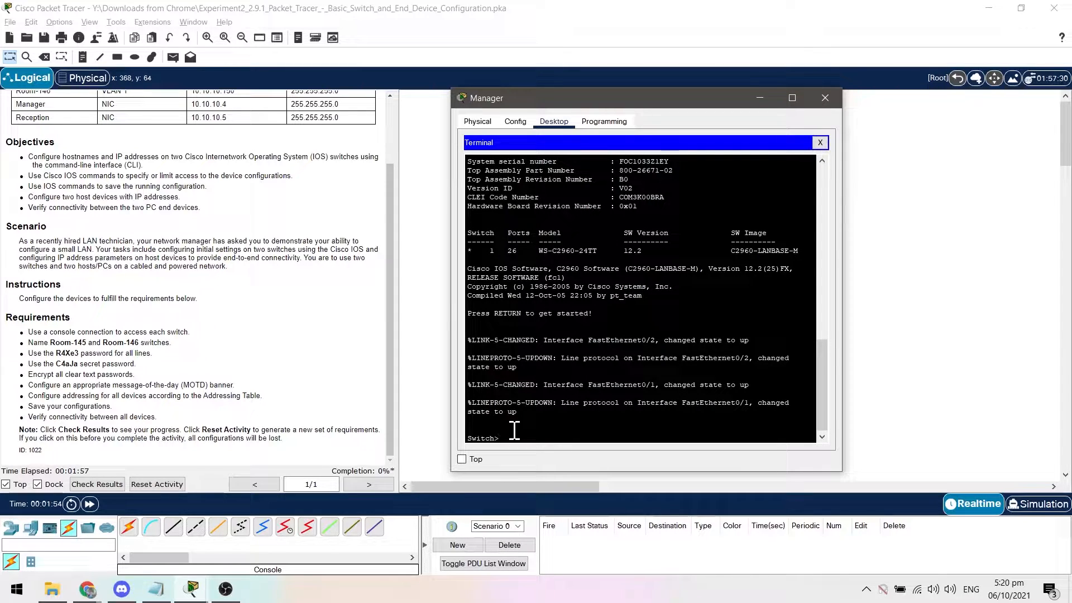
Enter privileged EXEC mode and then global configuration mode on the switch.
text(enable)
key(Return)
text(configu)
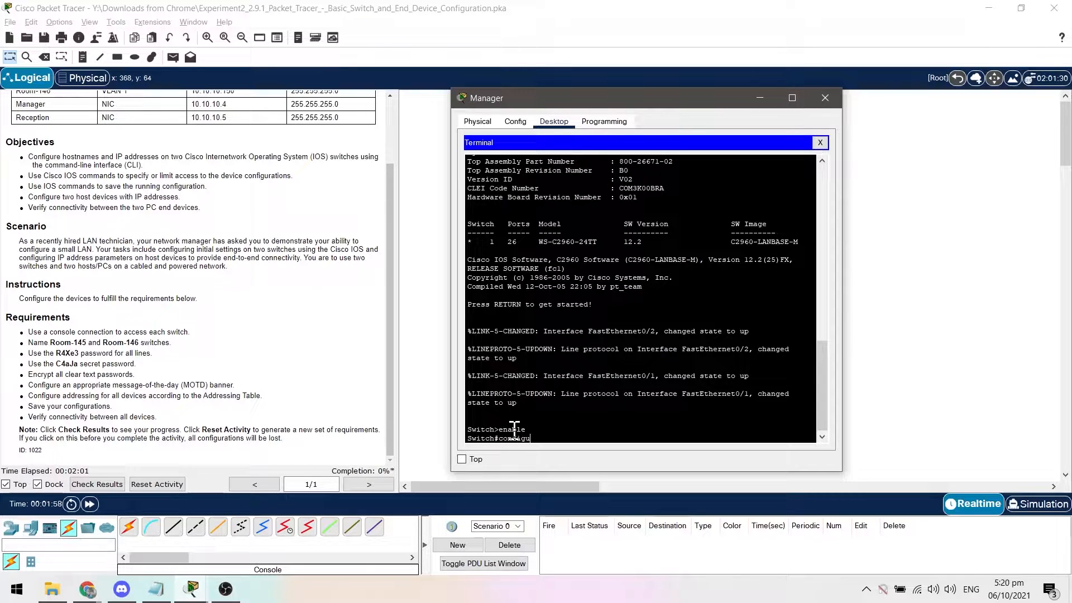
text(re terminal)
key(Return)
Set the hostname of the switch connected to the Manager PC to Room-145.
text(hostname)
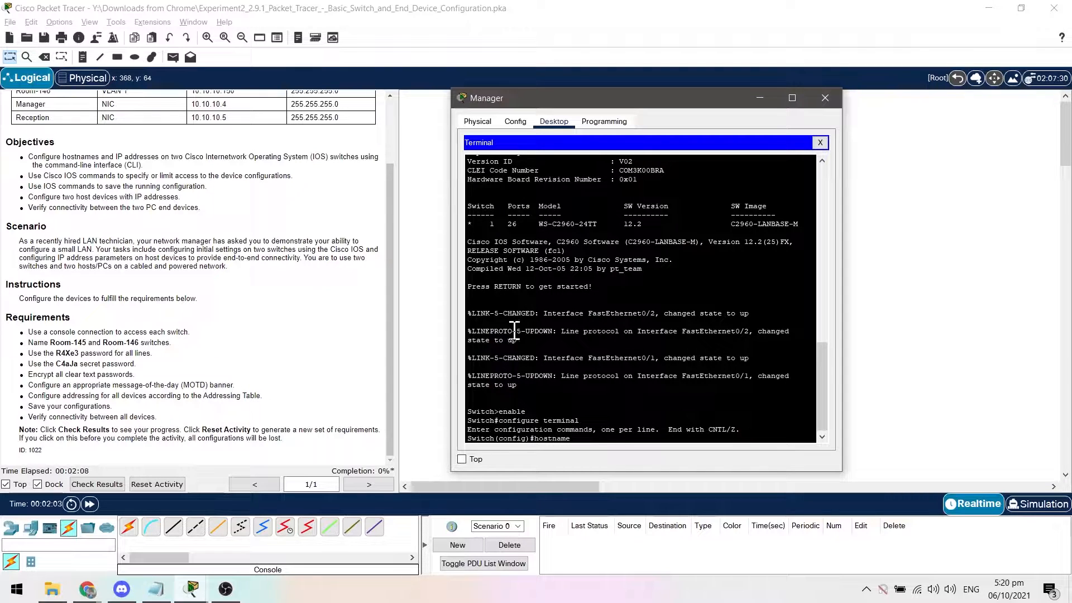
scroll(106, 181, up, 1)
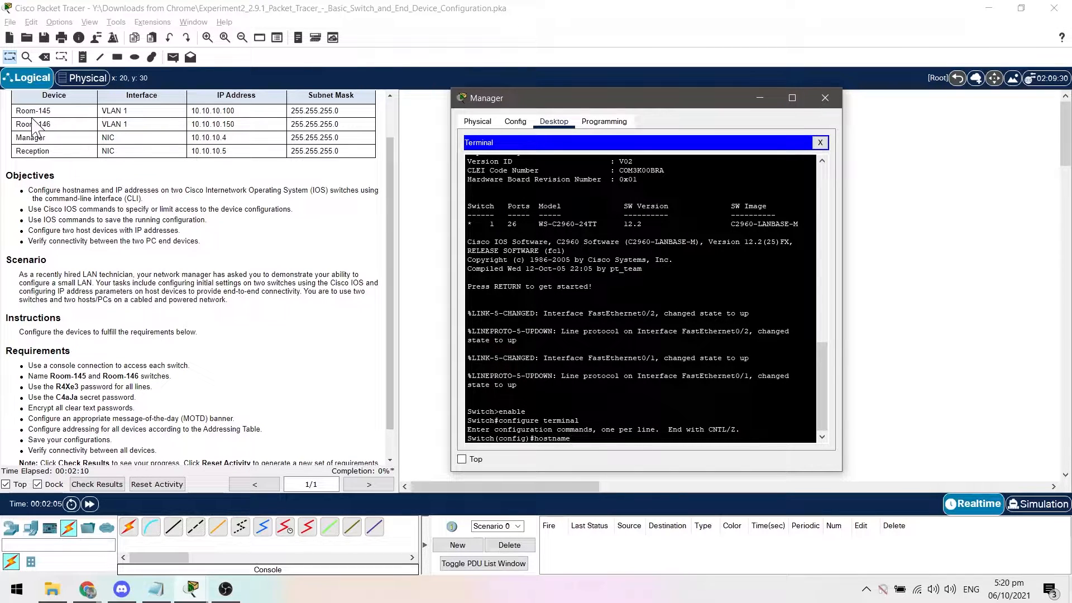
text(e Room-145)
key(Return)
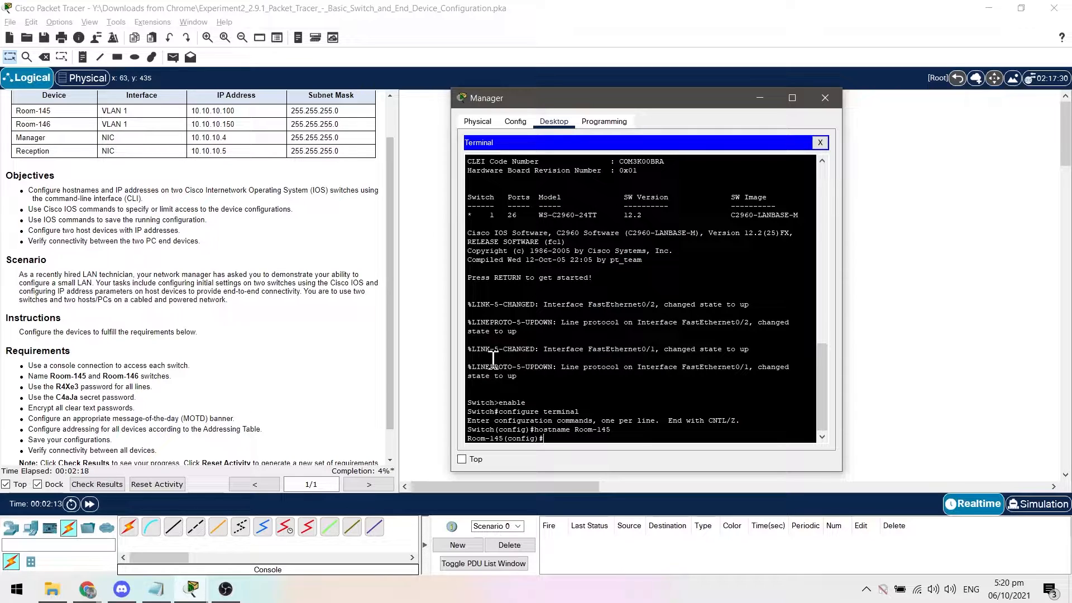
Set the required line password on console line 0 of Room-145.
text(line console 0)
key(Return)
text(pa)
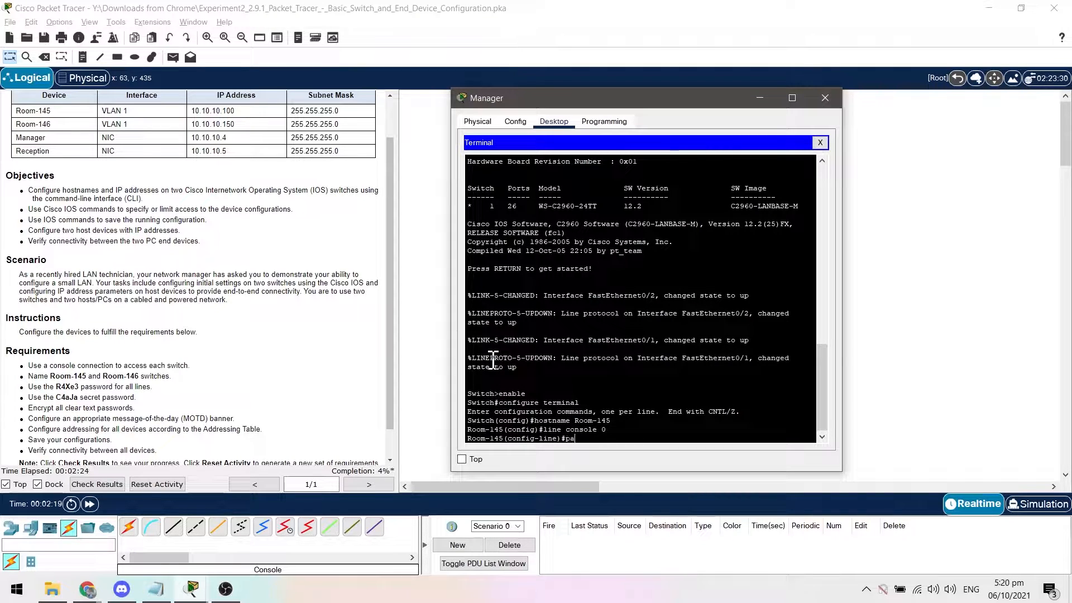
text(ssword)
text(R4Xe3)
key(Return)
Enable login on Room-145's console line and return to global configuration mode.
text(line)#l)
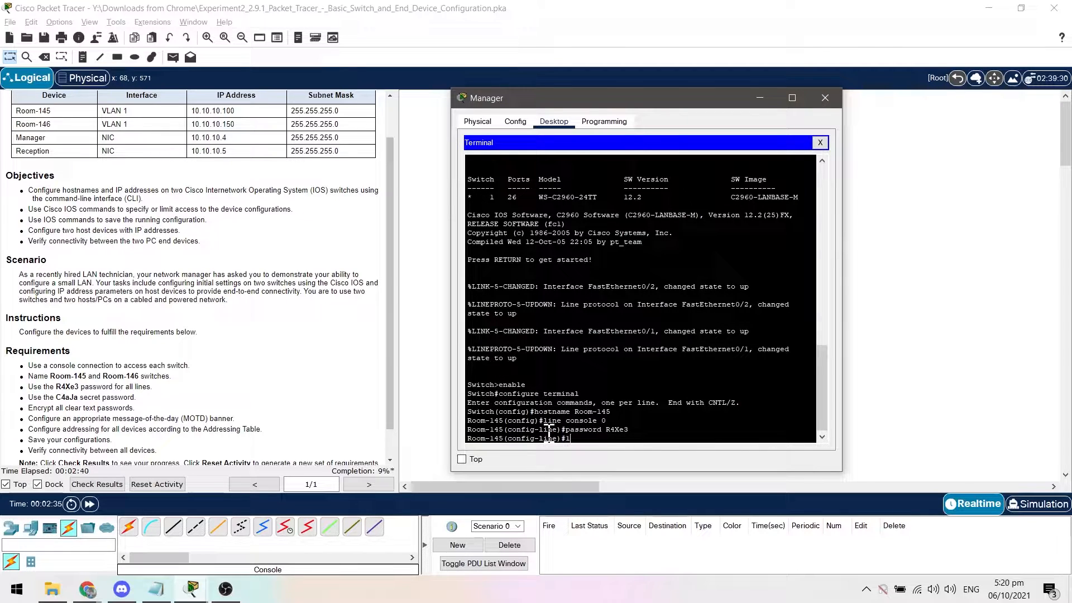
text(ogin)
key(Return)
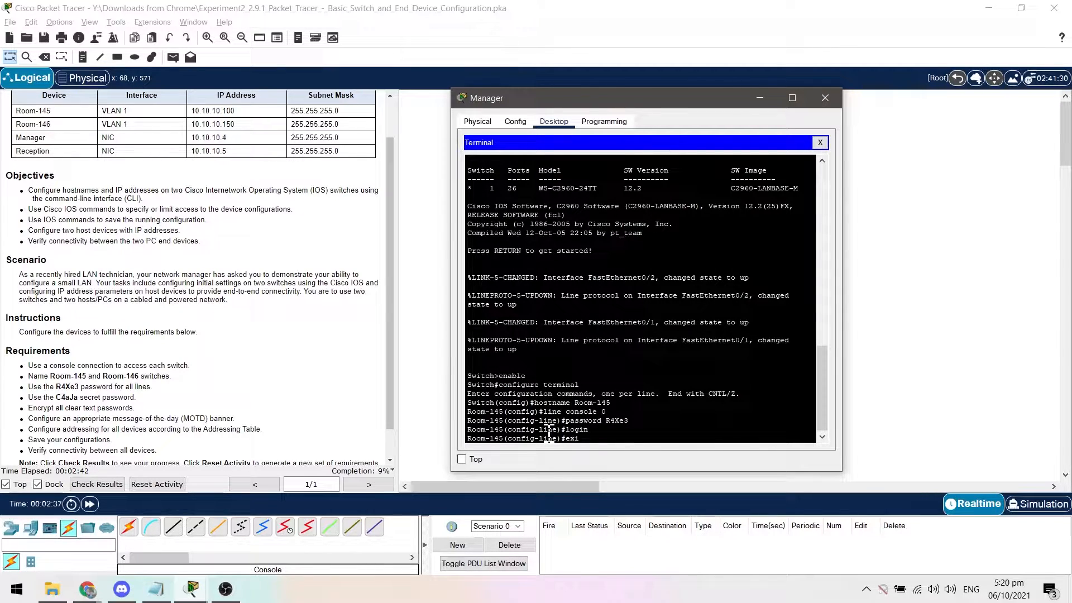
text(exit)
key(Return)
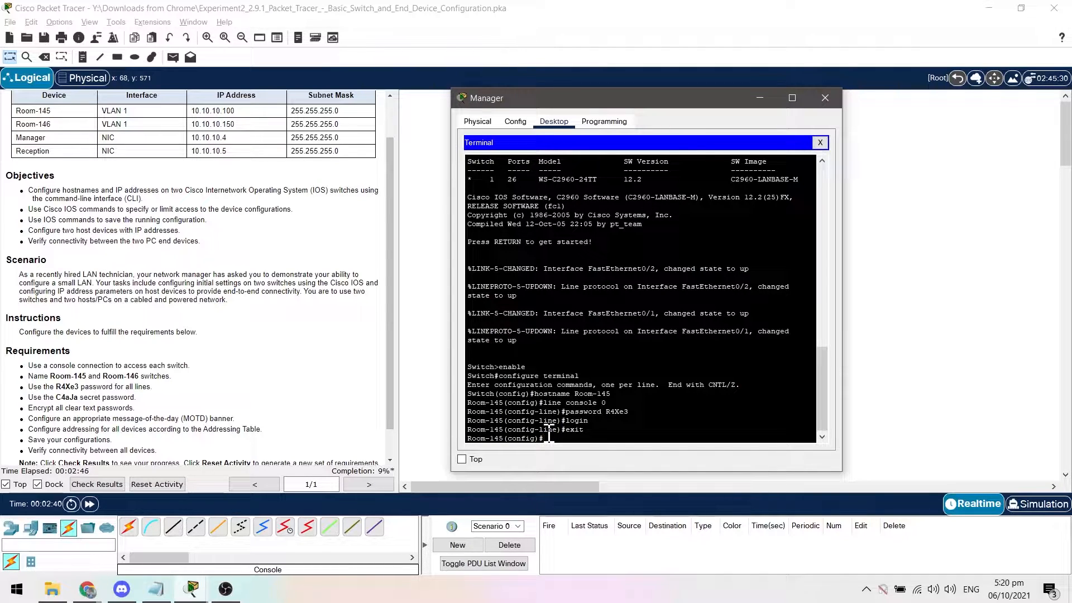
Set the required line password on vty lines 0 to 15 of Room-145.
text(line vty 0 15)
key(Return)
text(password)
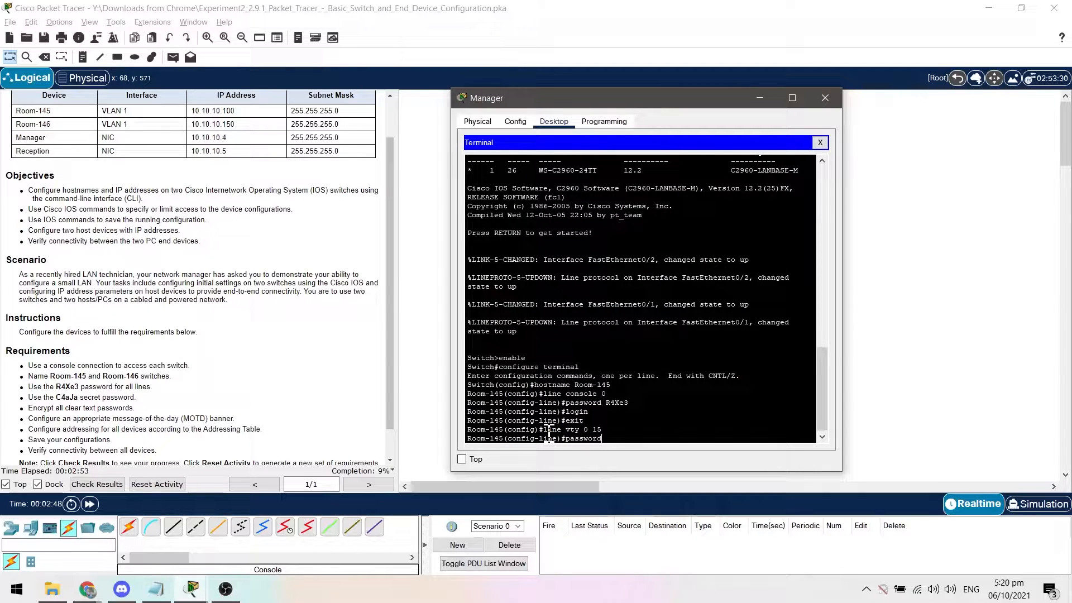
text( R4Xe3)
key(Return)
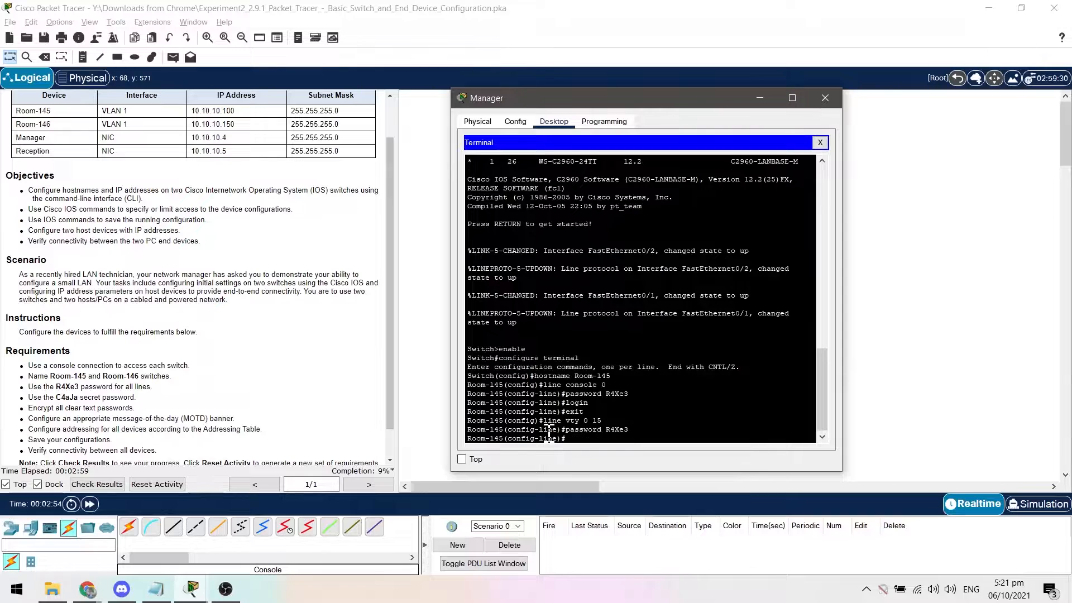
Enable login on Room-145's vty lines and return to global configuration mode.
text(login)
key(Return)
text(exit)
key(Return)
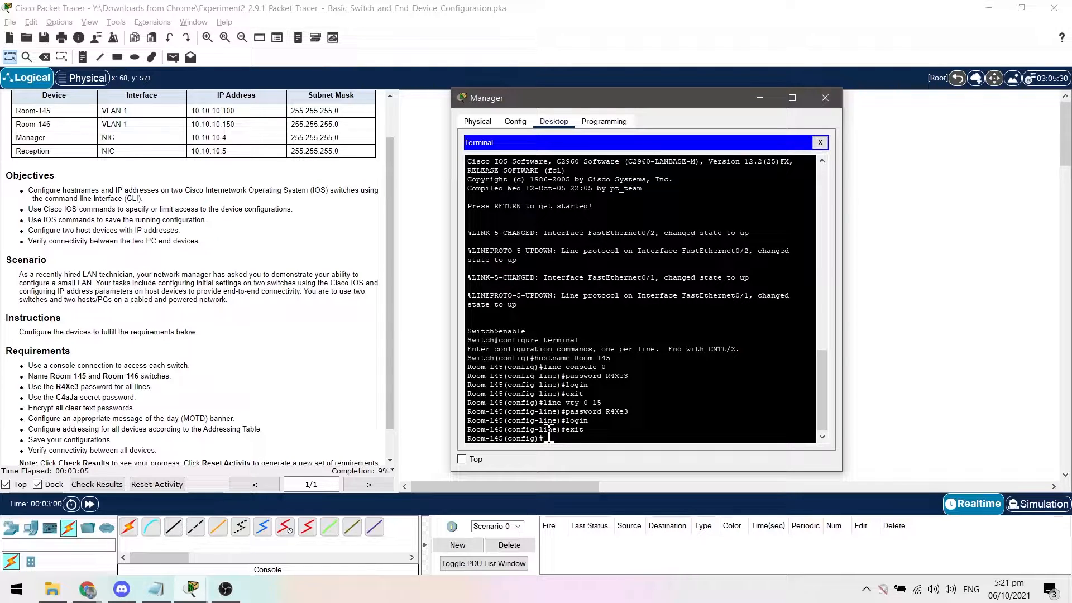
Set the required enable secret password on Room-145.
text(enable)
text(secret C4aJa)
key(Return)
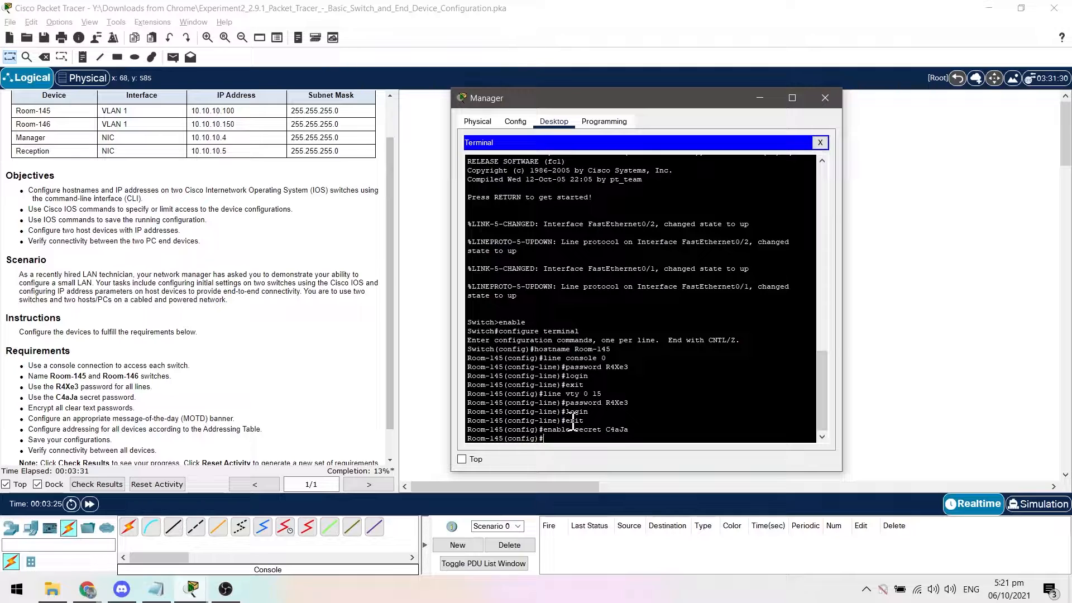
Encrypt all clear text passwords on Room-145 with service password-encryption.
text(rvice password-encryption)
key(Return)
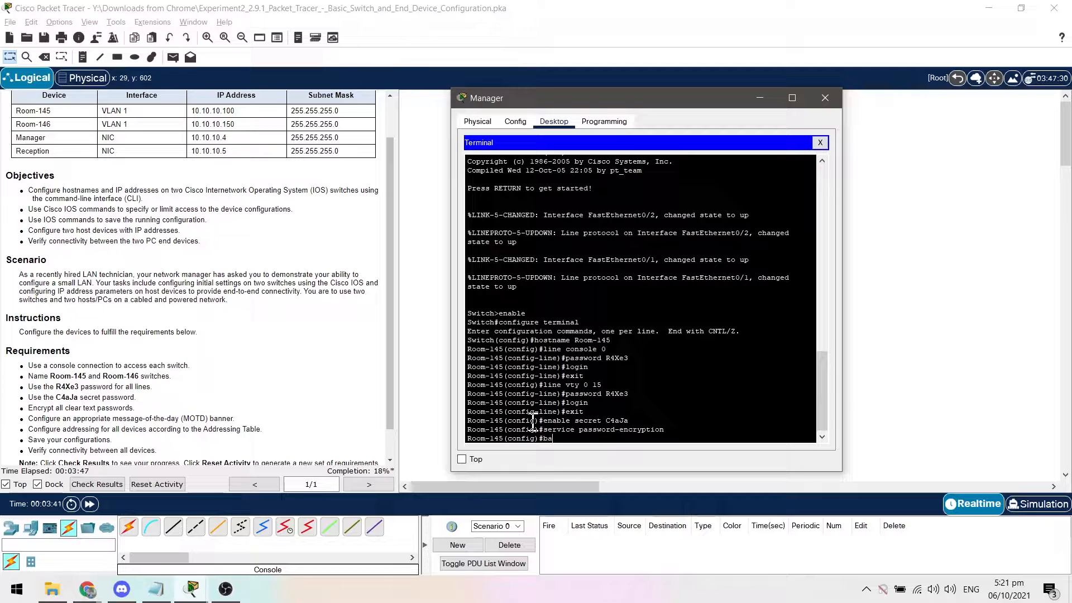
Configure Room-145's MOTD banner as "Do not enter without authorization!" using & as the delimiter.
text(banner motd)
text(&Do not enter without)
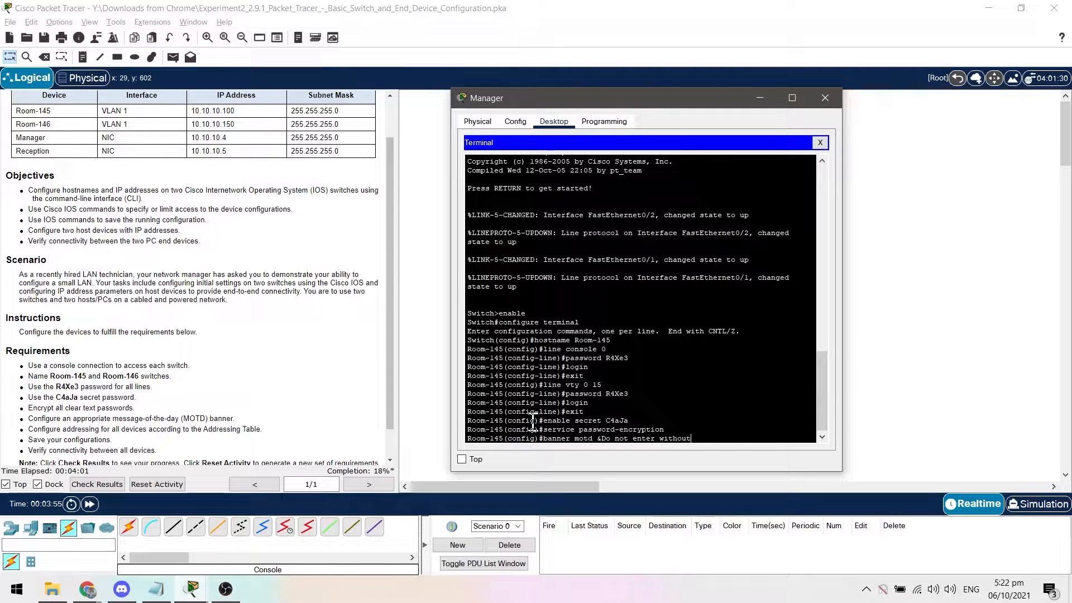
text( authorization!&)
click(599, 440)
click(776, 436)
key(Return)
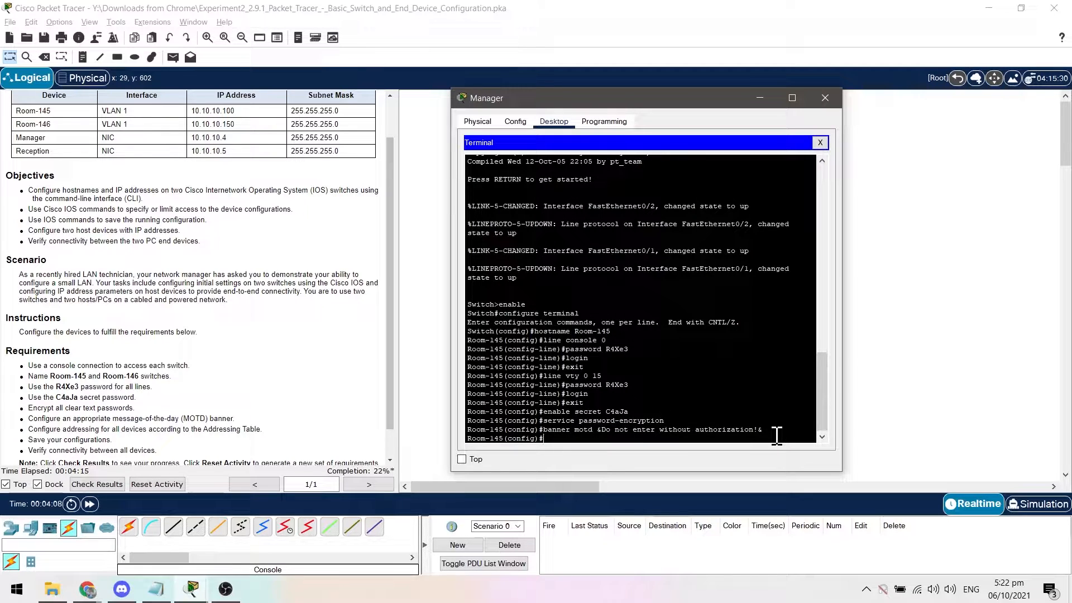
Assign the Manager PC the static IPv4 address 10.10.10.4 with subnet mask 255.255.255.0.
click(820, 142)
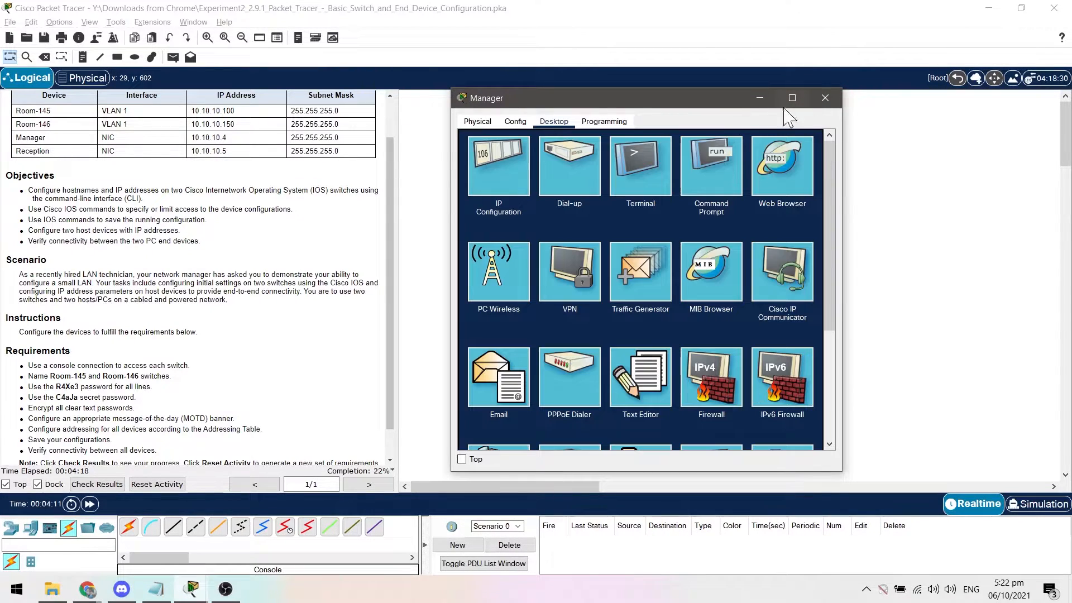
click(513, 175)
click(656, 203)
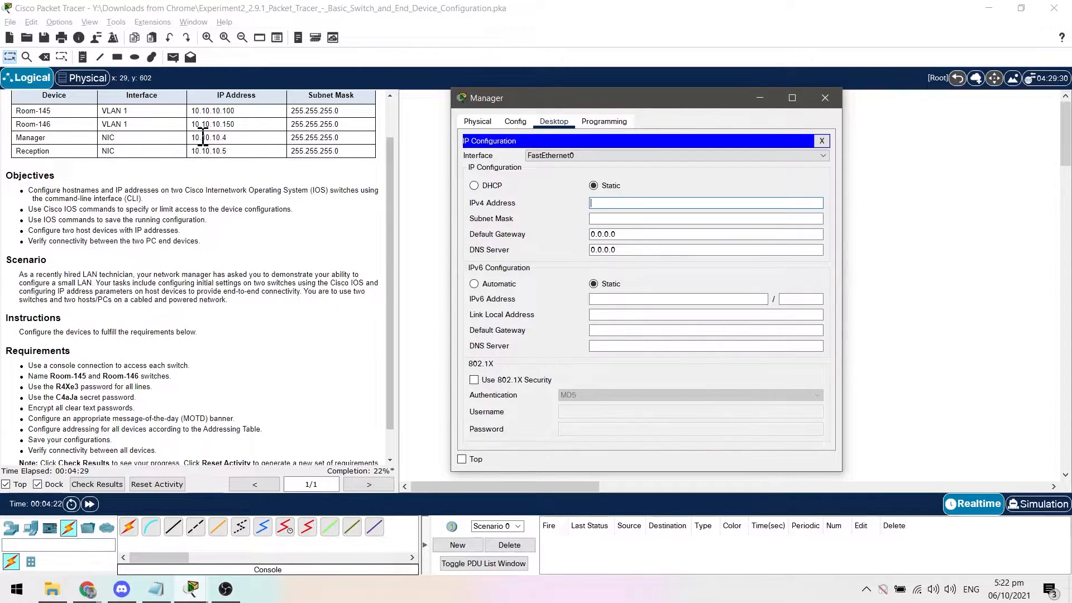
text(10.10.10.4)
click(618, 218)
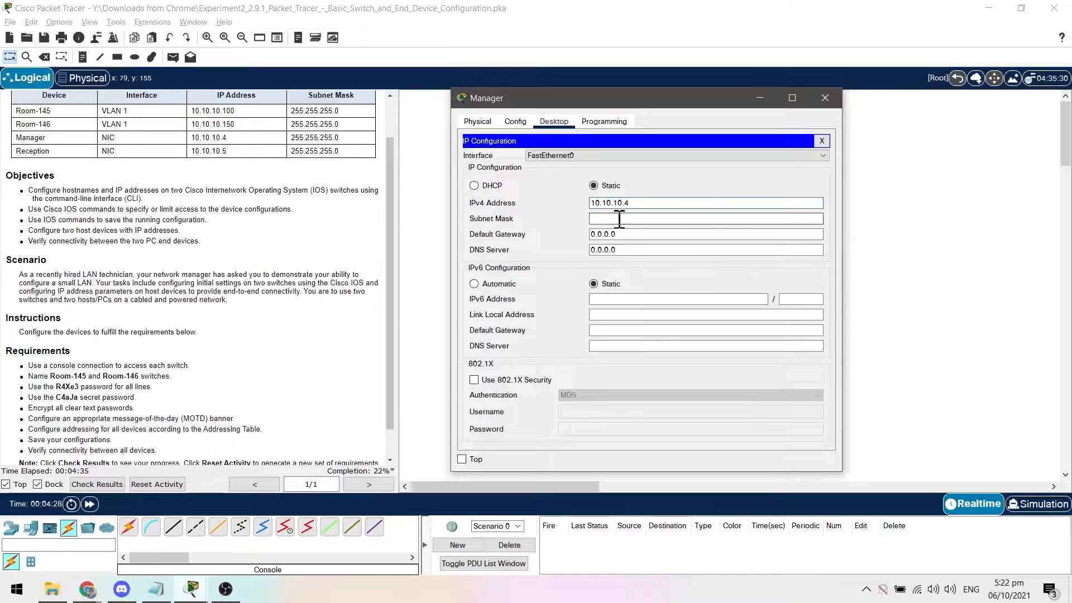
key(BackSpace)
key(BackSpace)
key(BackSpace)
key(BackSpace)
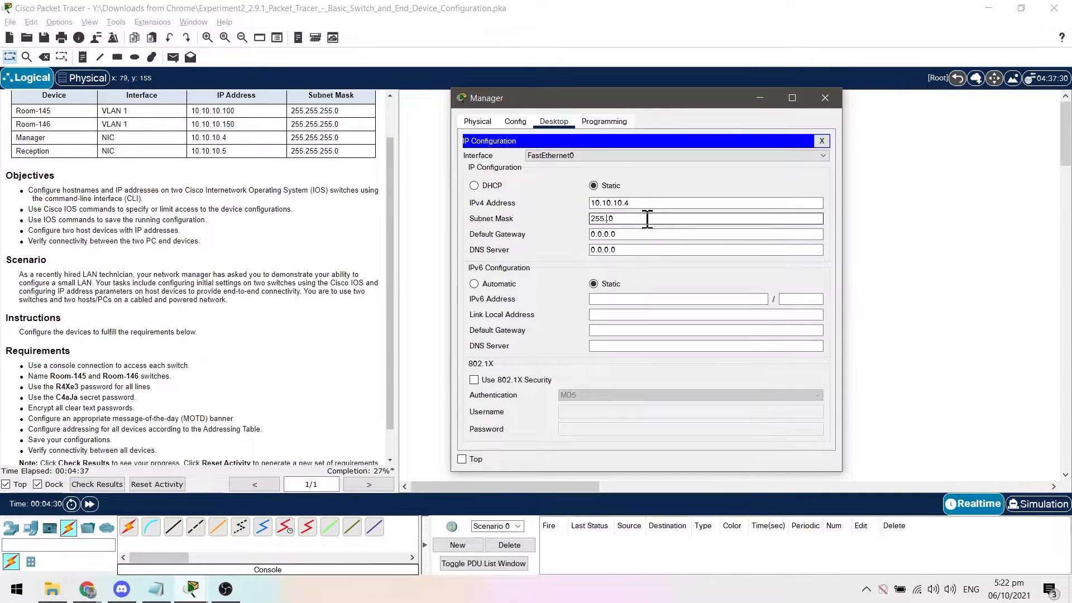
text(255.255.)
click(821, 140)
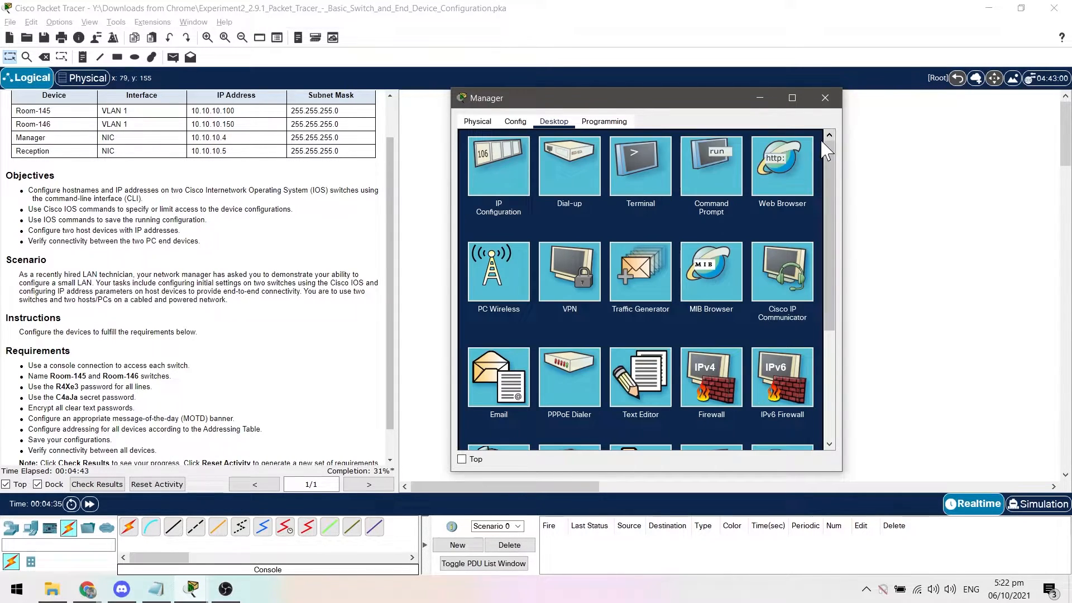
From the Manager PC's terminal, assign Room-145's VLAN 1 interface the IP address 10.10.10.100 with subnet mask 255.255.255.0.
click(626, 173)
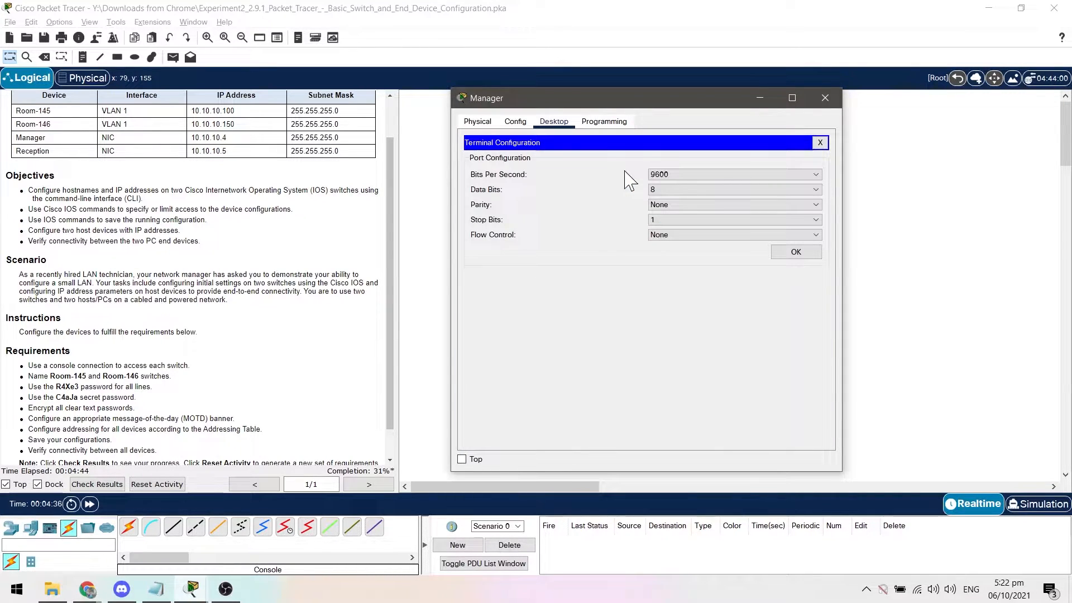
click(810, 256)
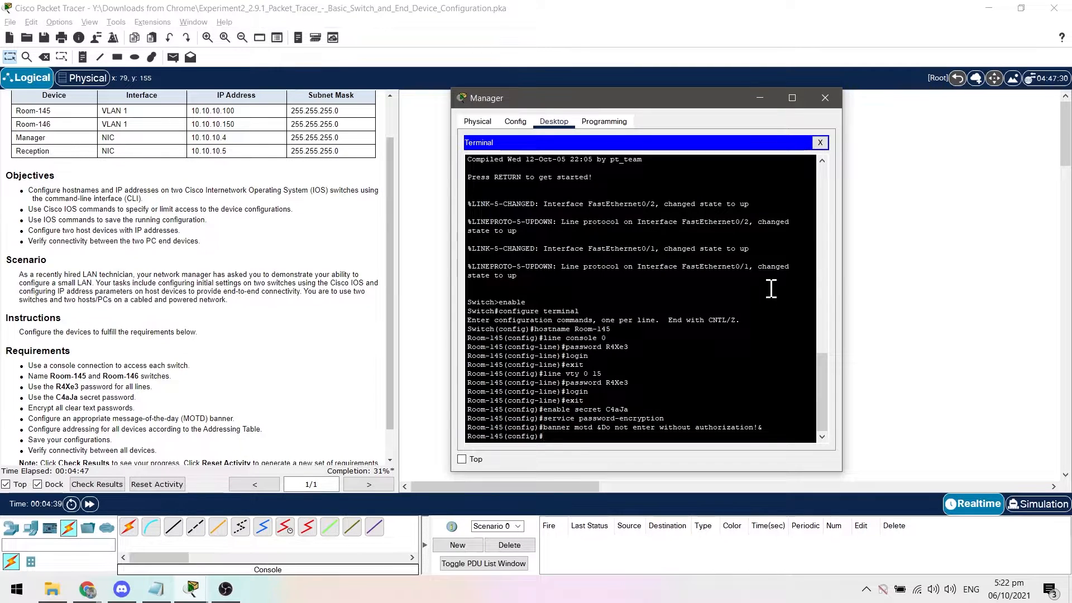
text(interface)
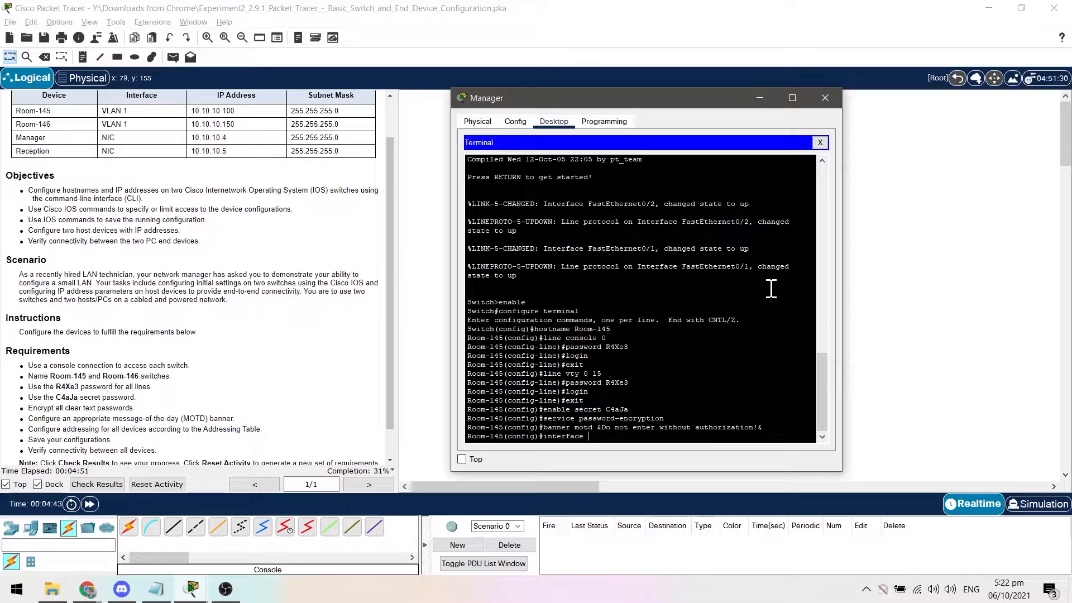
text( vlan 1)
key(Return)
text(ip ad)
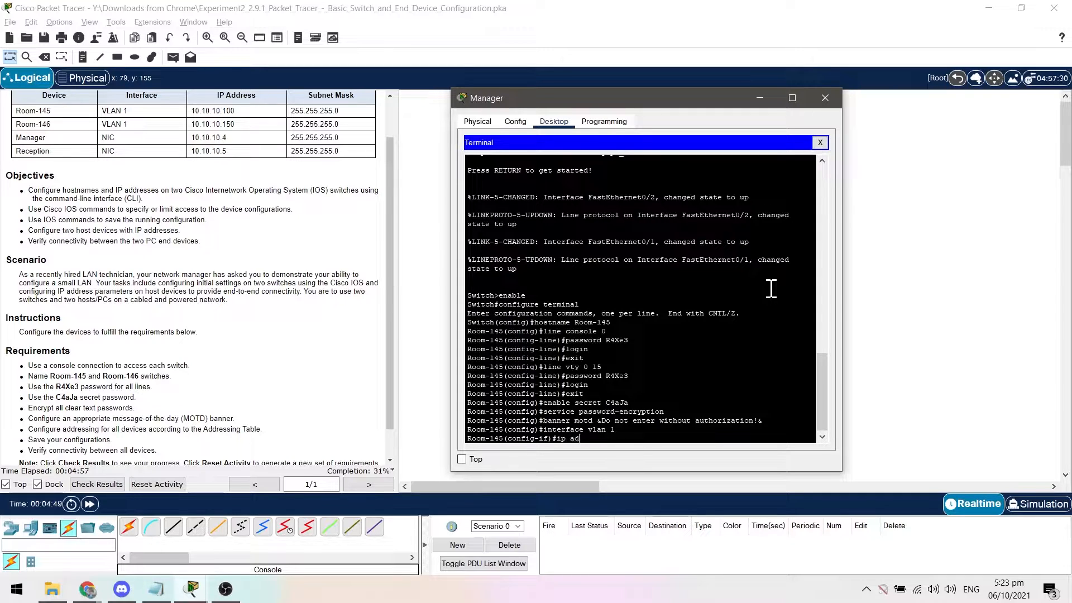
text(dress)
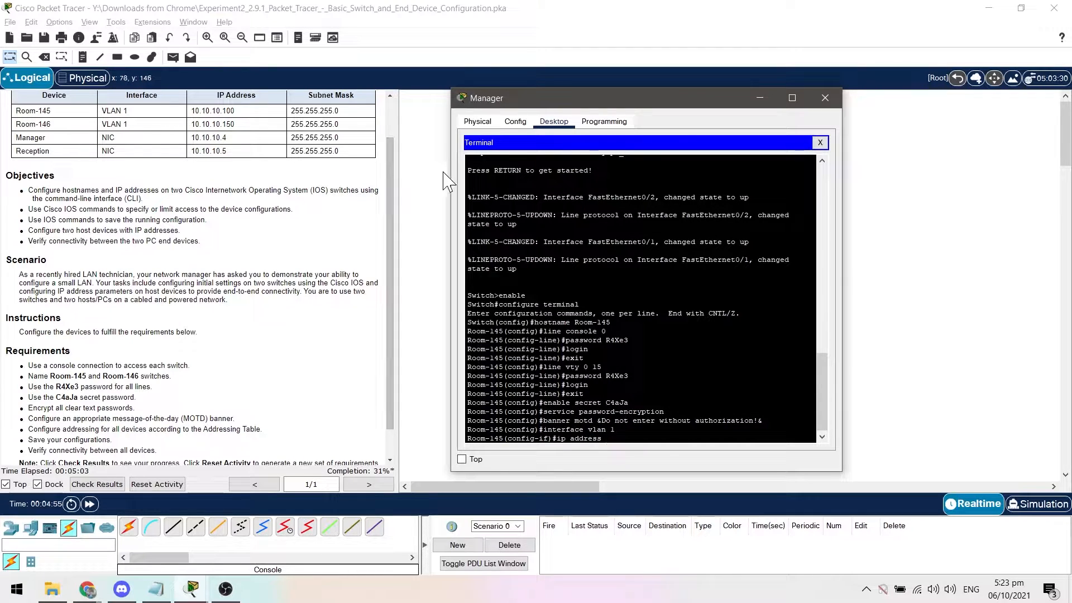
text(10.10.10.100 255)
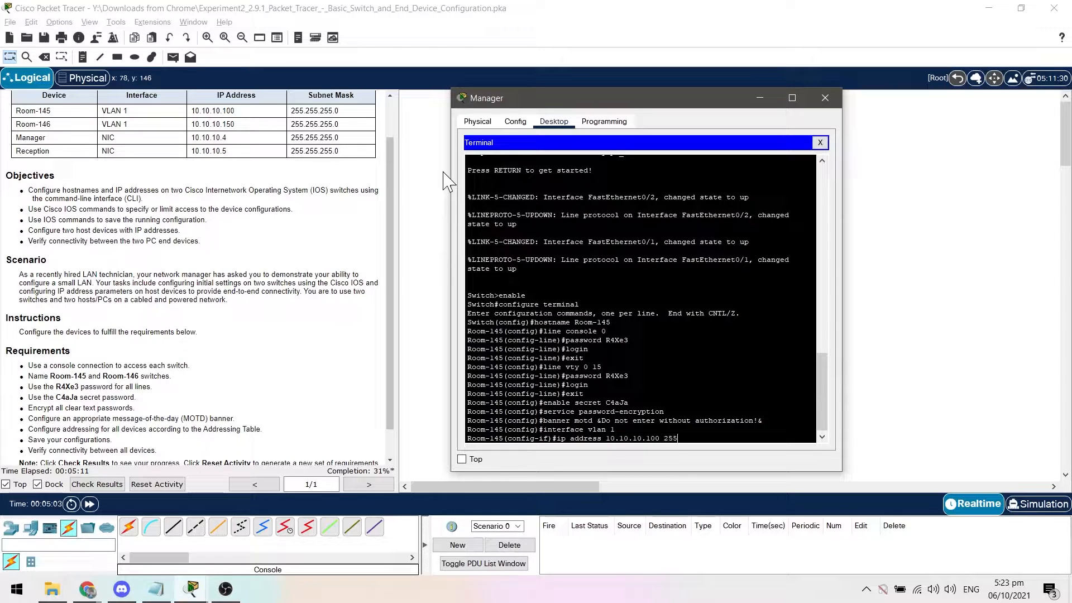
text(.255.255.0)
key(Return)
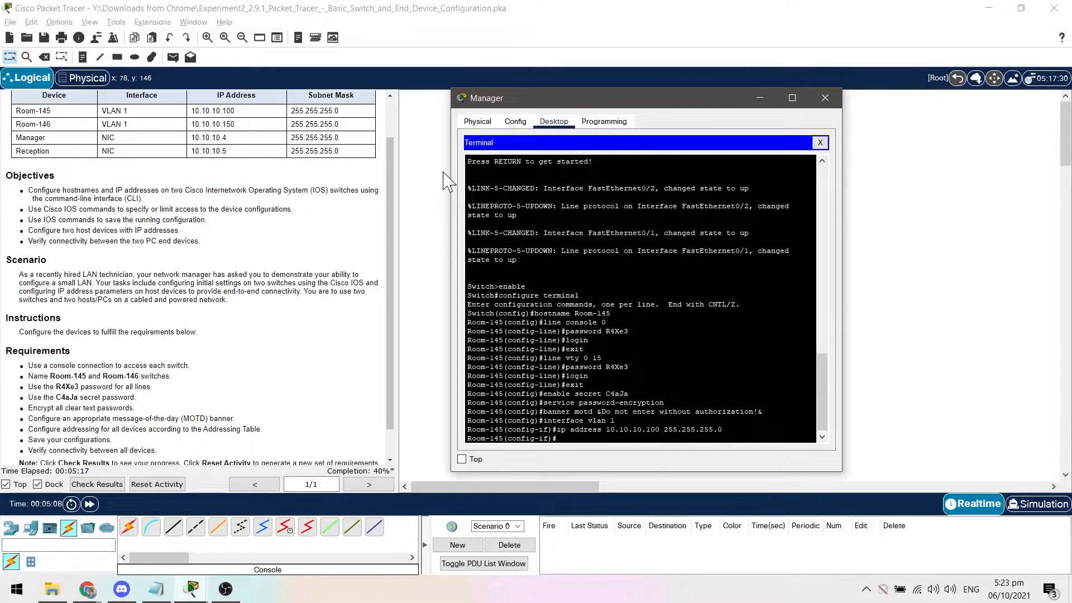
Activate Room-145's VLAN 1 interface with no shutdown.
text(no shutdown)
key(Return)
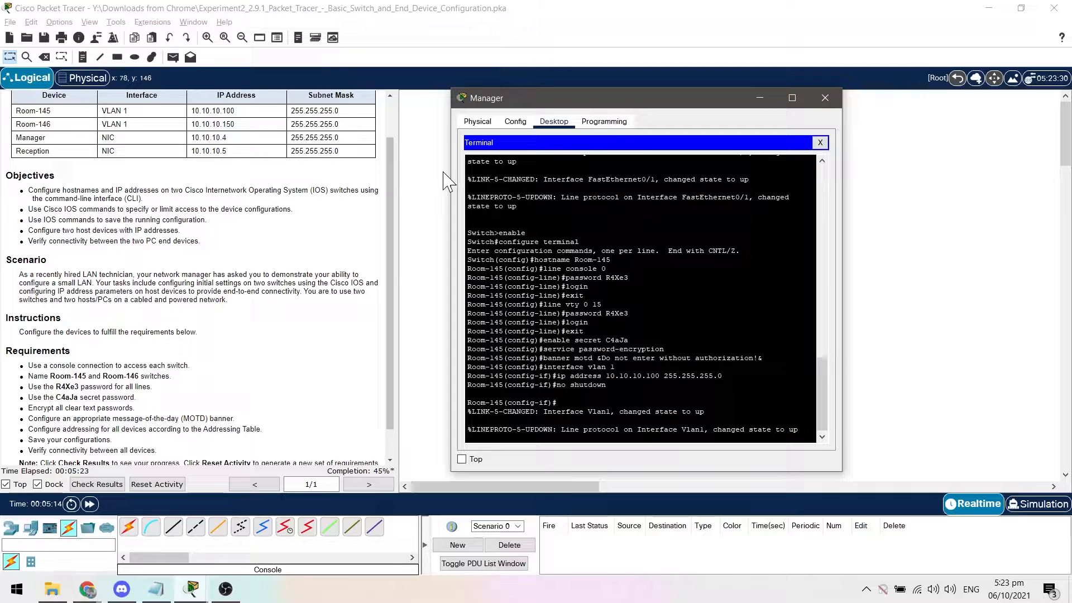
key(Return)
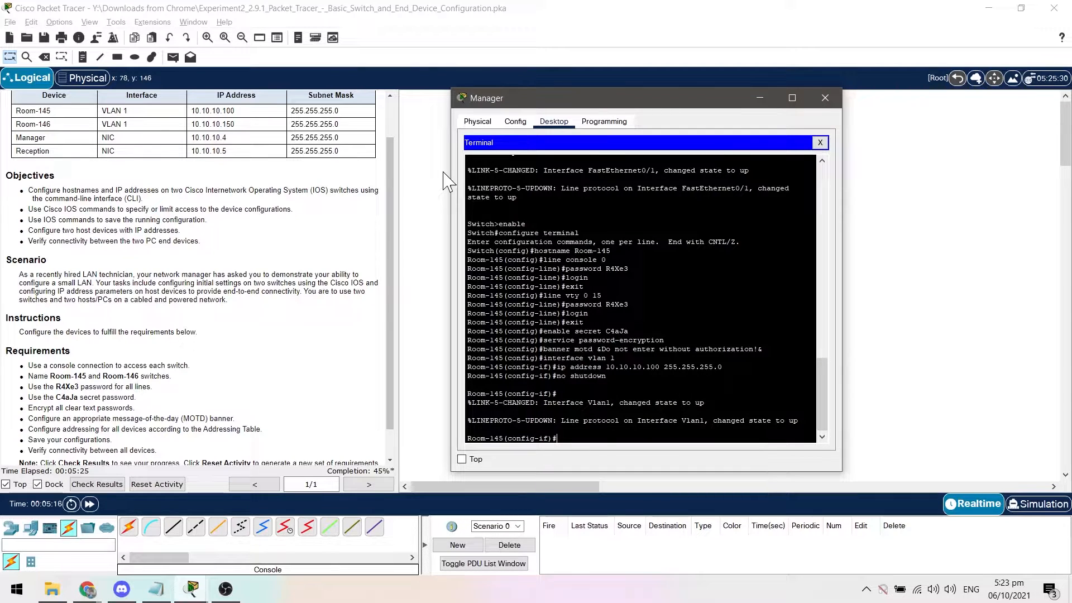
Return Room-145 to privileged EXEC mode and copy running-config to startup-config, accepting the default destination filename.
key(ctrl+z)
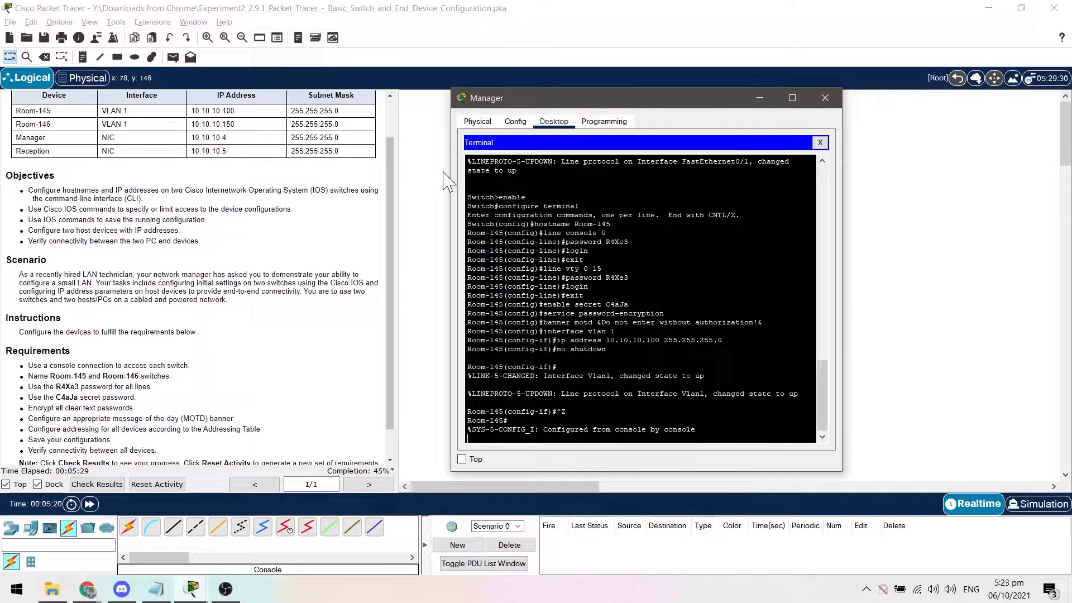
key(Return)
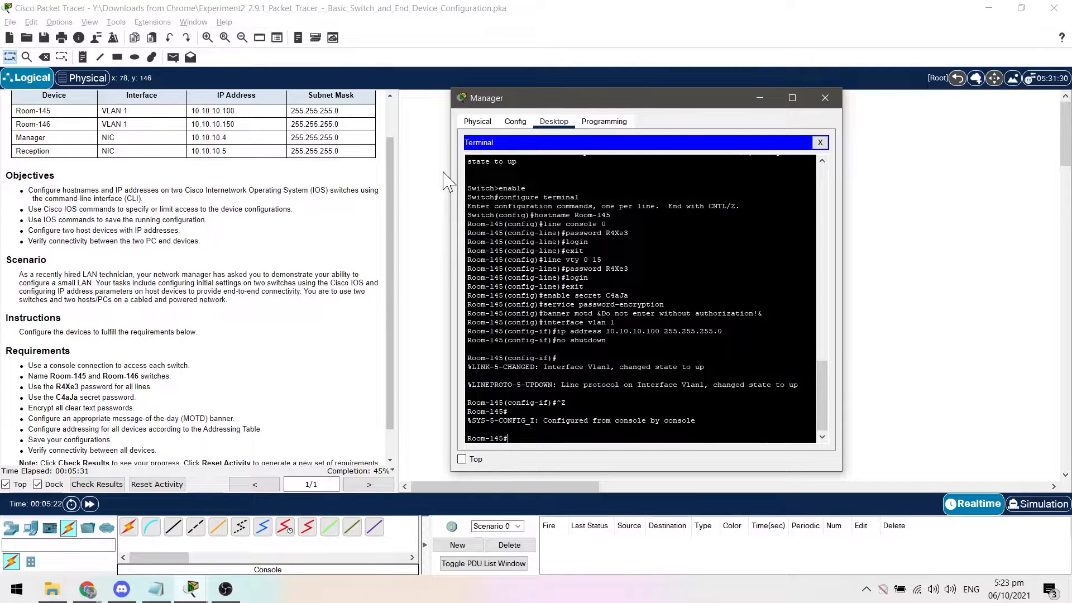
text(copy running-config startup-config)
key(Return)
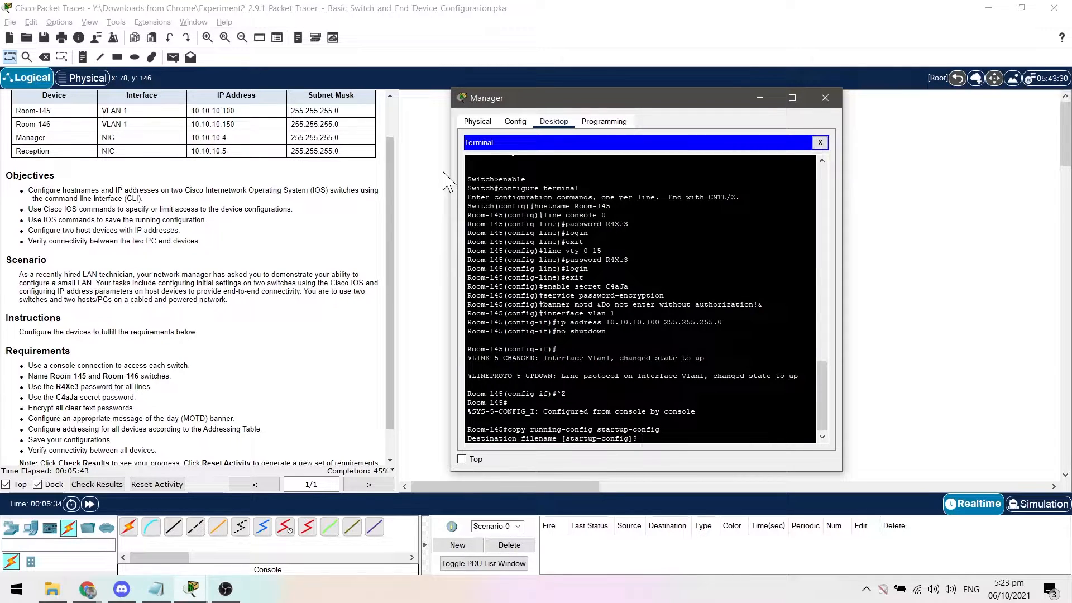
key(Return)
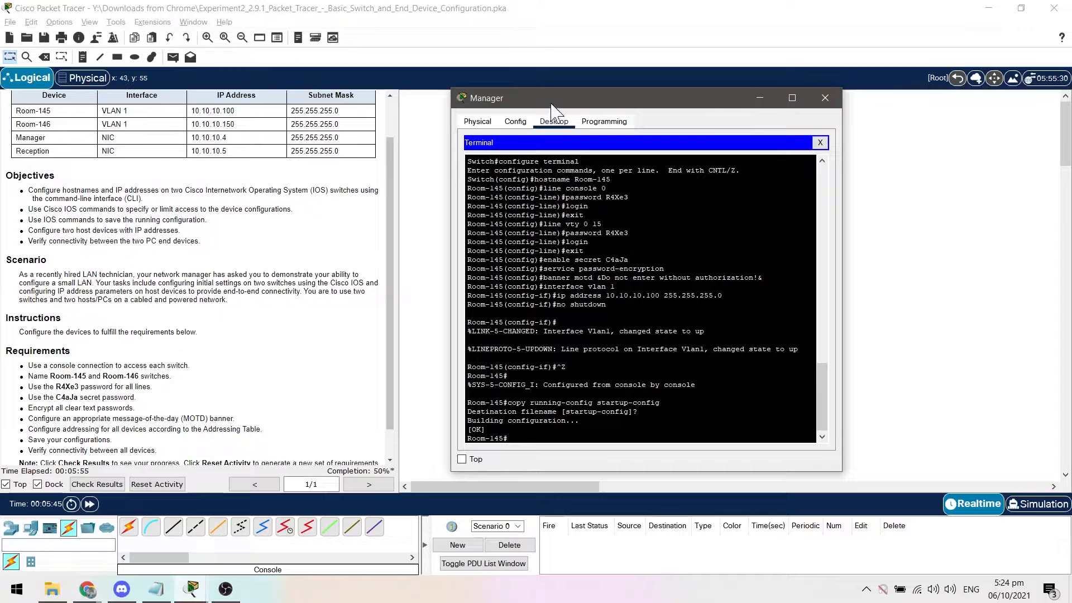
Close the Manager PC and start a terminal console session from the Reception PC with the default port settings.
mouse_move(551, 103)
mouse_down()
mouse_move(736, 102)
mouse_move(533, 109)
mouse_up()
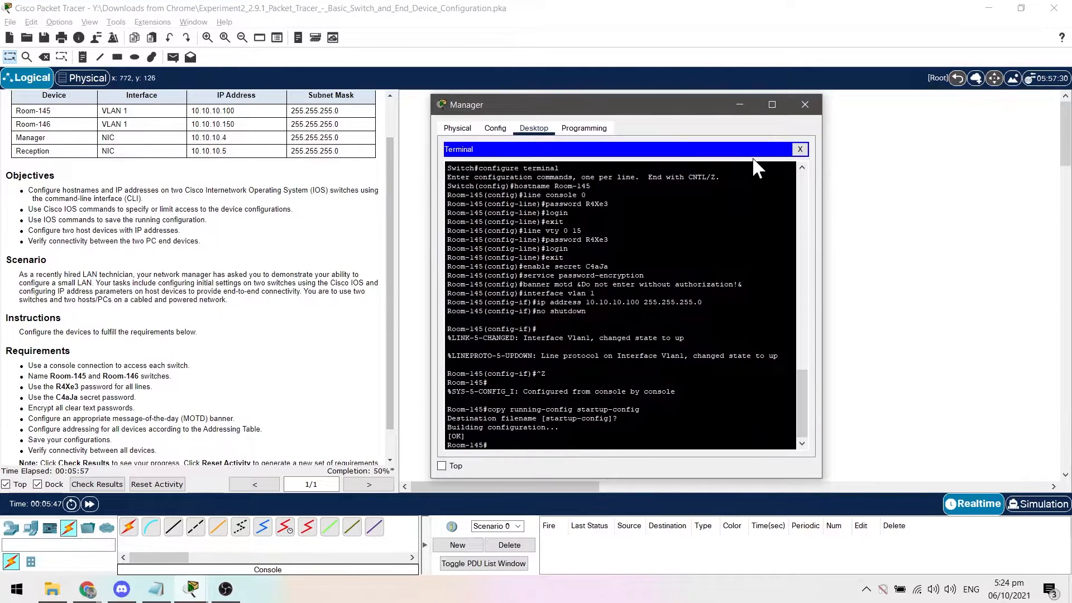
click(807, 105)
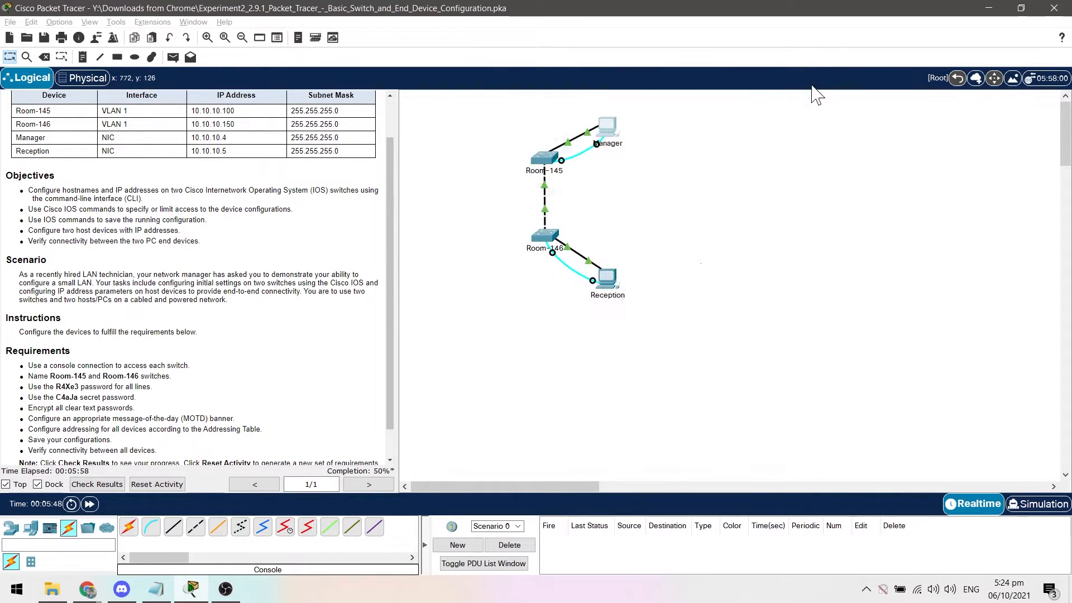
click(607, 278)
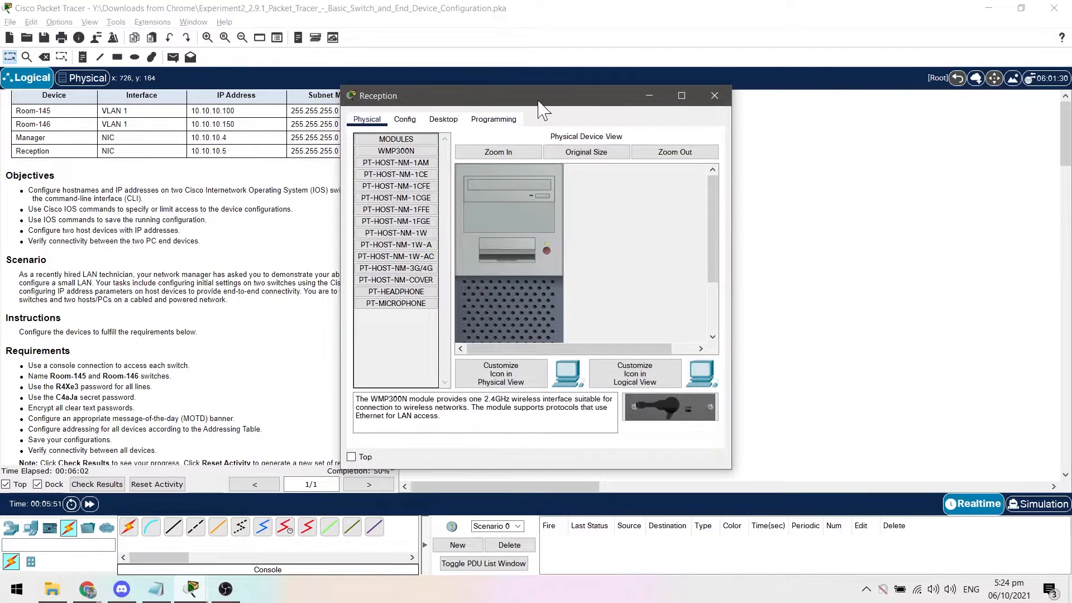
drag(546, 103, 611, 104)
click(519, 119)
click(587, 173)
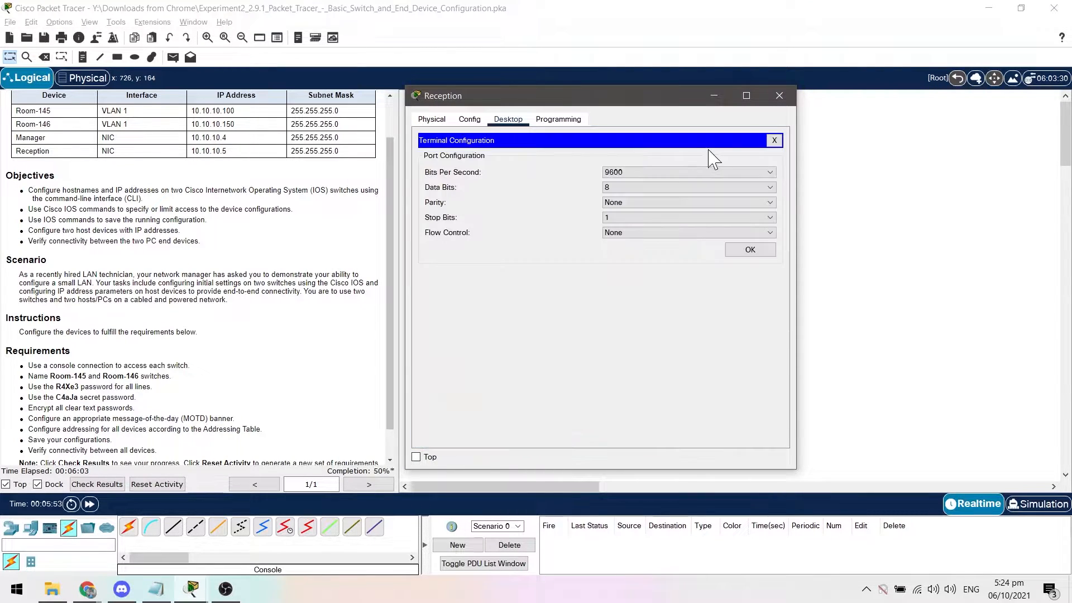
click(753, 249)
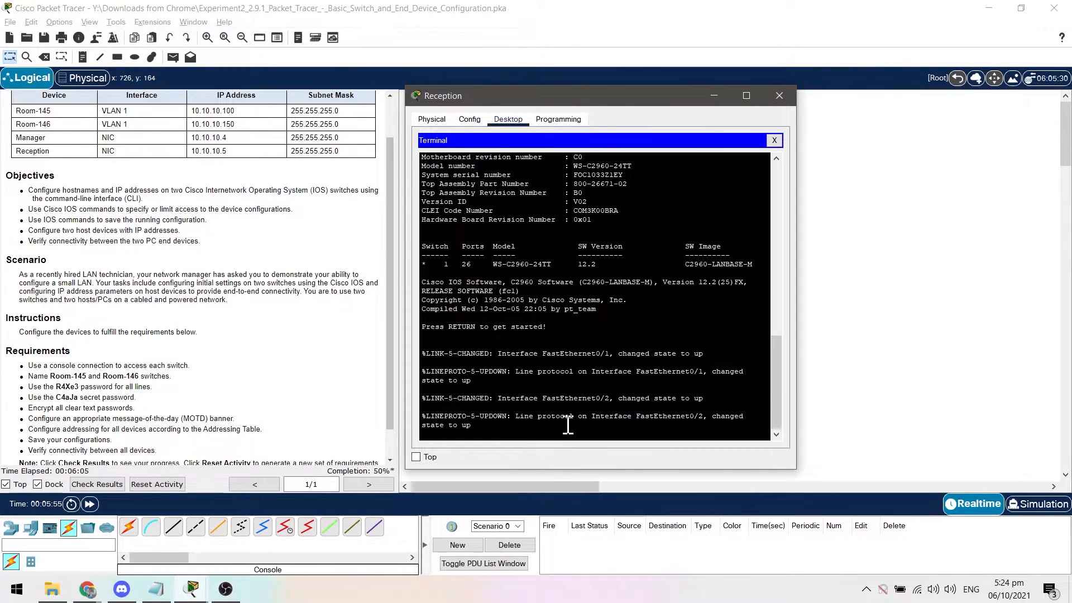
click(529, 429)
key(Return)
Enter global configuration mode on the switch connected to Reception and set its hostname to Room-146.
text(enable)
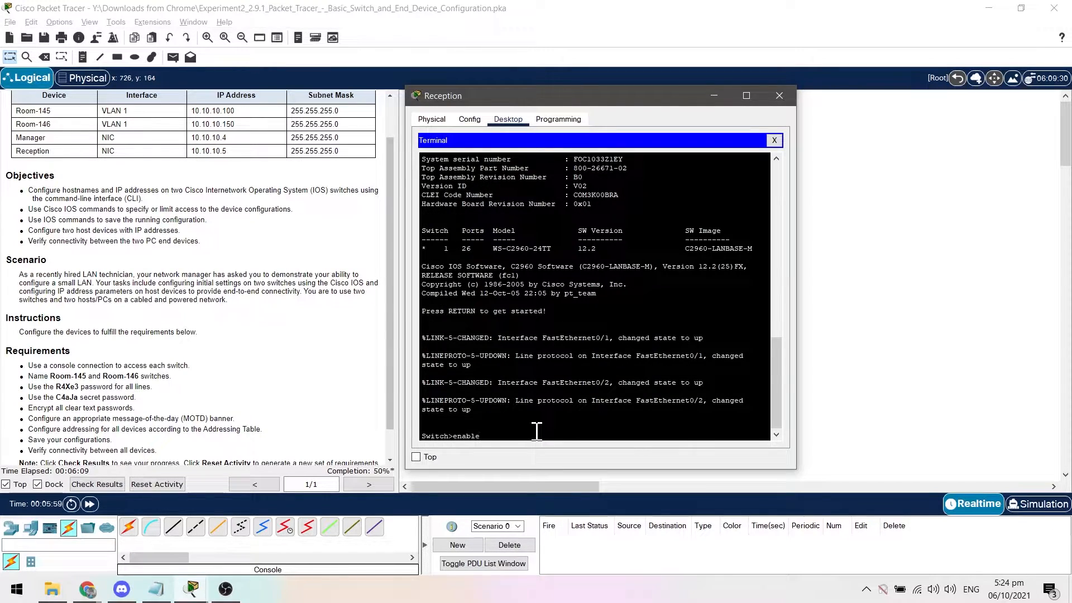
key(Return)
text(configure)
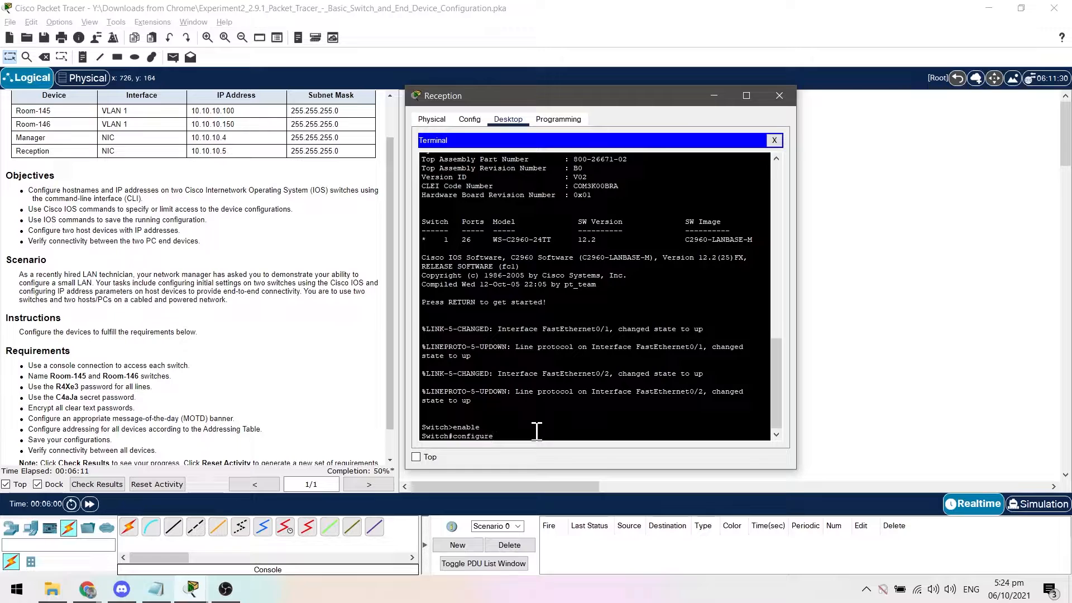
text( terminal)
key(Return)
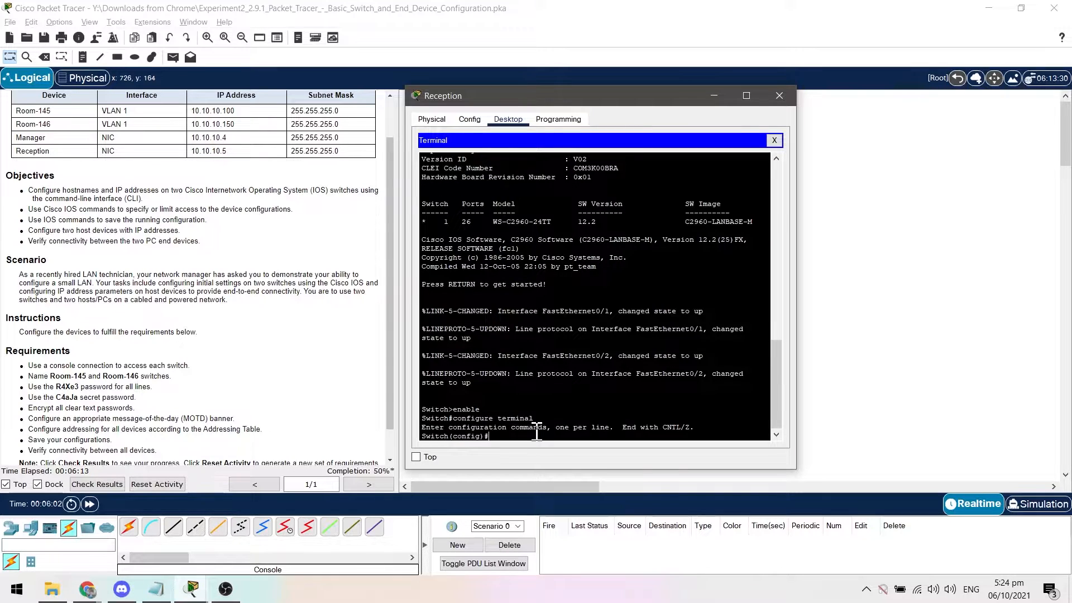
text(hostname Room-146)
key(Return)
Set the required line password on Room-146's console line 0, enable login, and return to global configuration mode.
text(line)
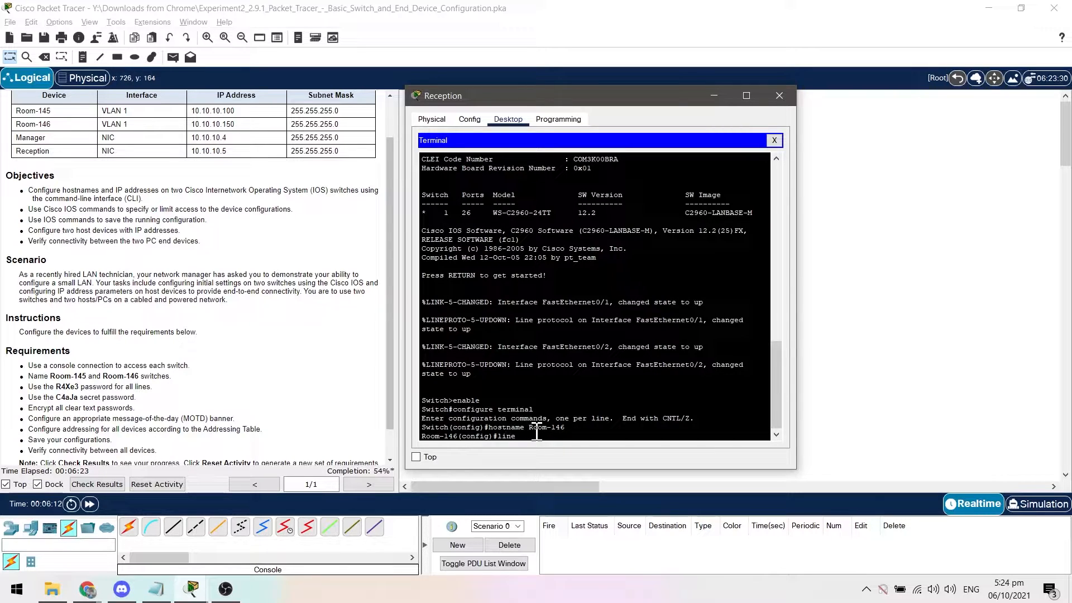
text( console 0)
key(Return)
text(password)
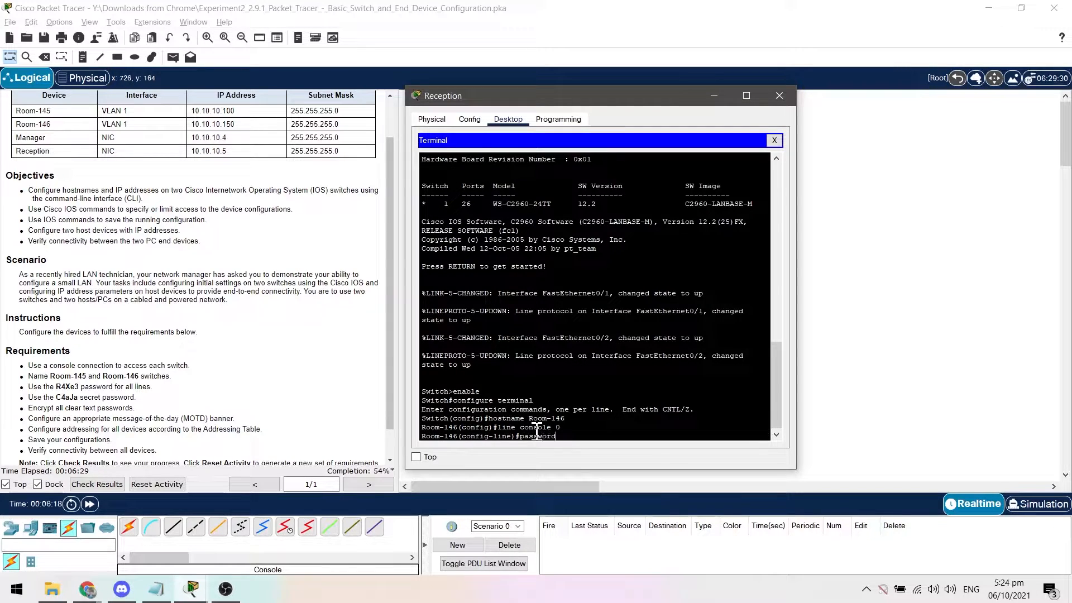
text( R4Xe)
text(3)
key(Return)
text(login)
key(Return)
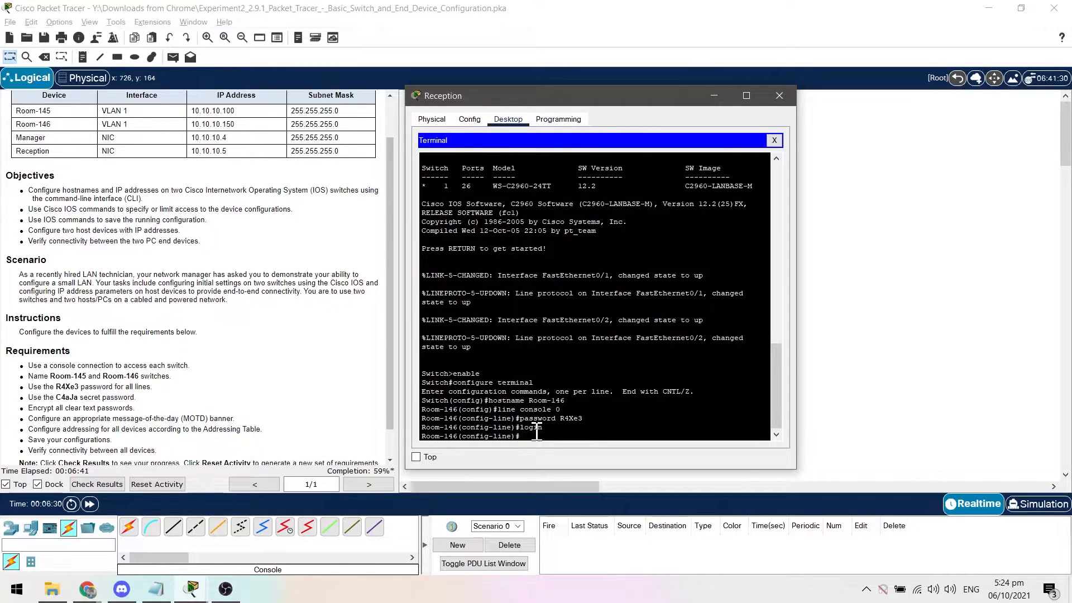
text(exit)
key(Return)
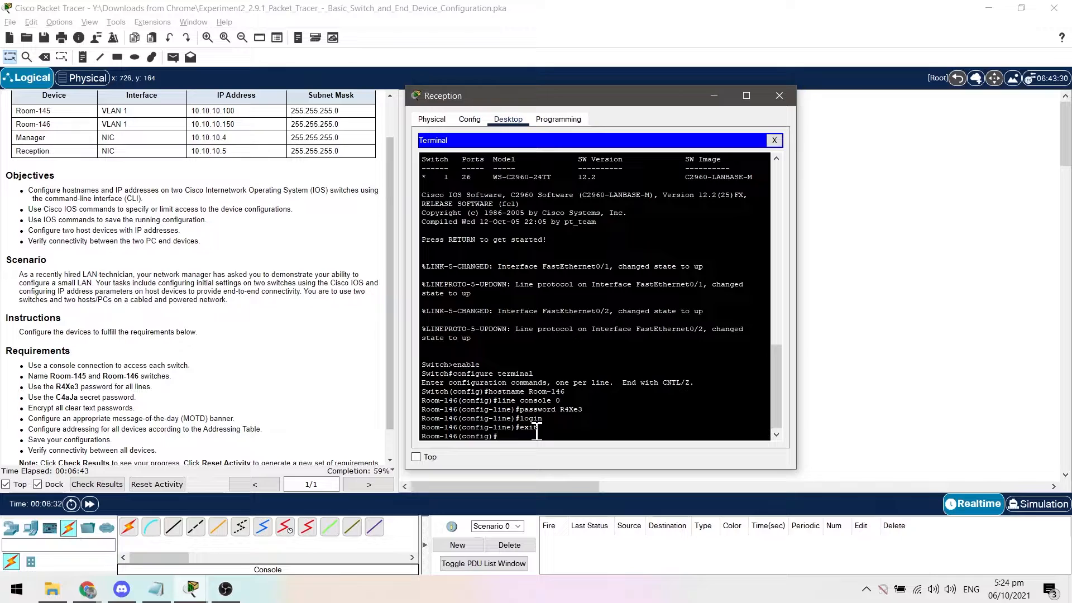
Set the required line password on Room-146's vty lines 0 15, enable login, and return to global configuration mode.
text(line)
text( 0 vty)
key(BackSpace)
key(BackSpace)
key(BackSpace)
text(vty 0 15)
key(Return)
text(p)
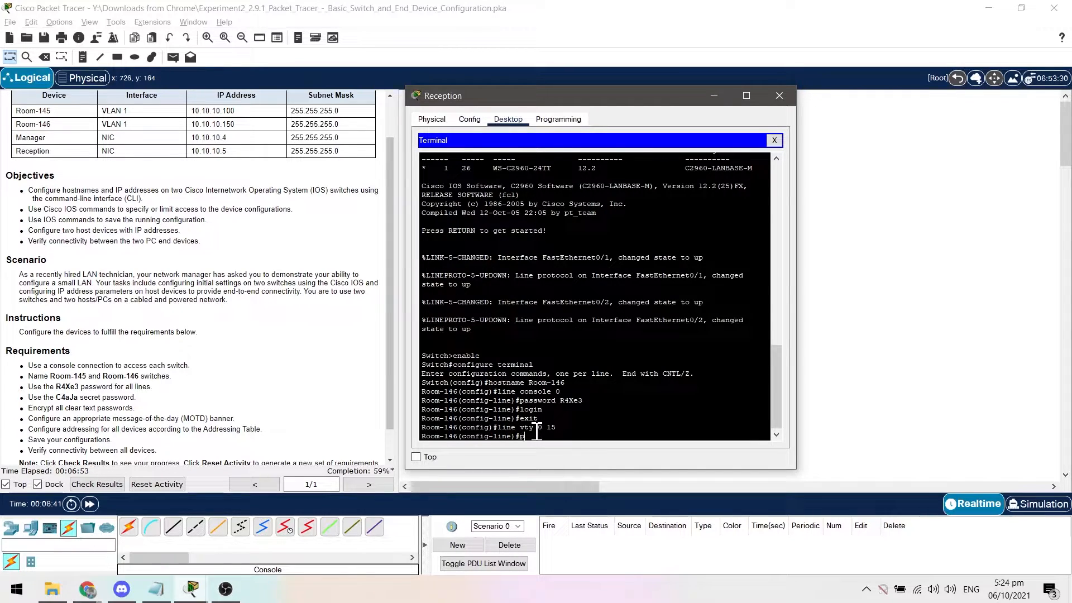
text(assword R4Xe3)
key(Return)
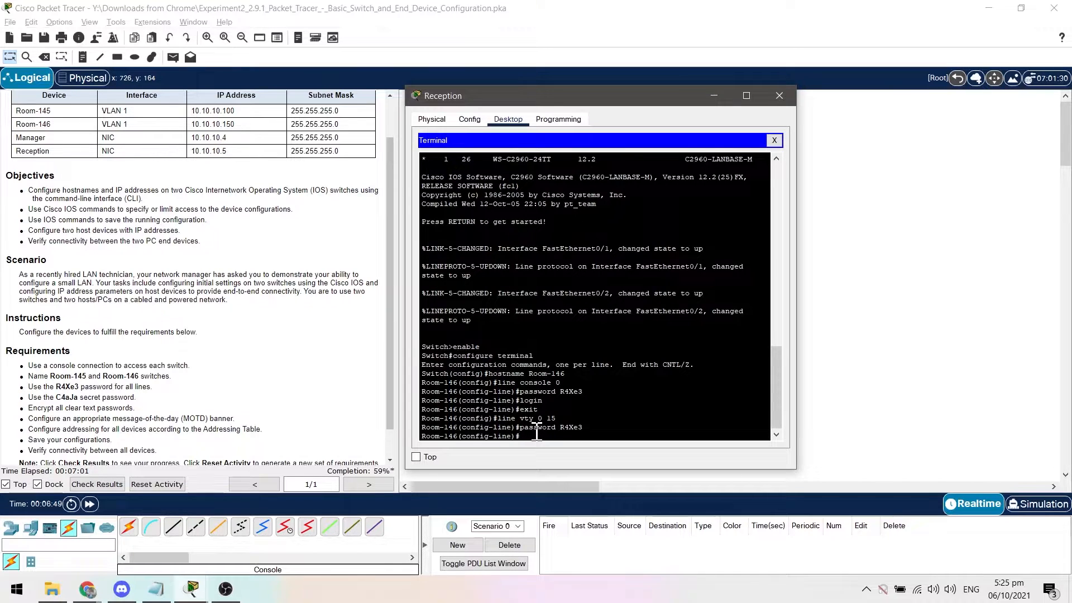
text(login)
key(Return)
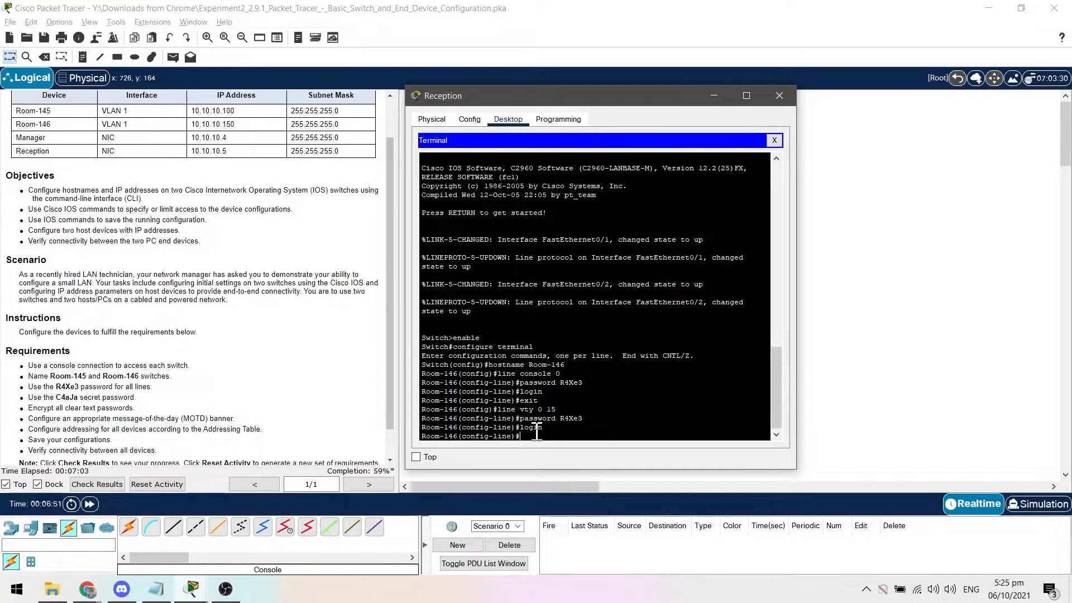
text(exit)
key(Return)
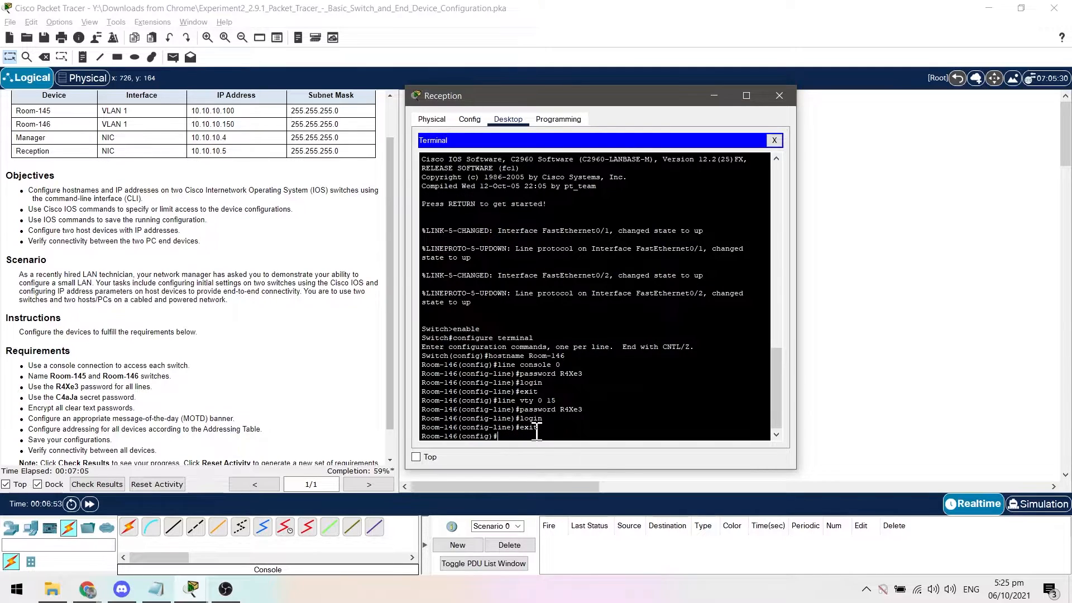
Set the required enable secret password on Room-146.
text(enable)
text( secre)
text(t C3)
text(aJ)
text(a)
key(Return)
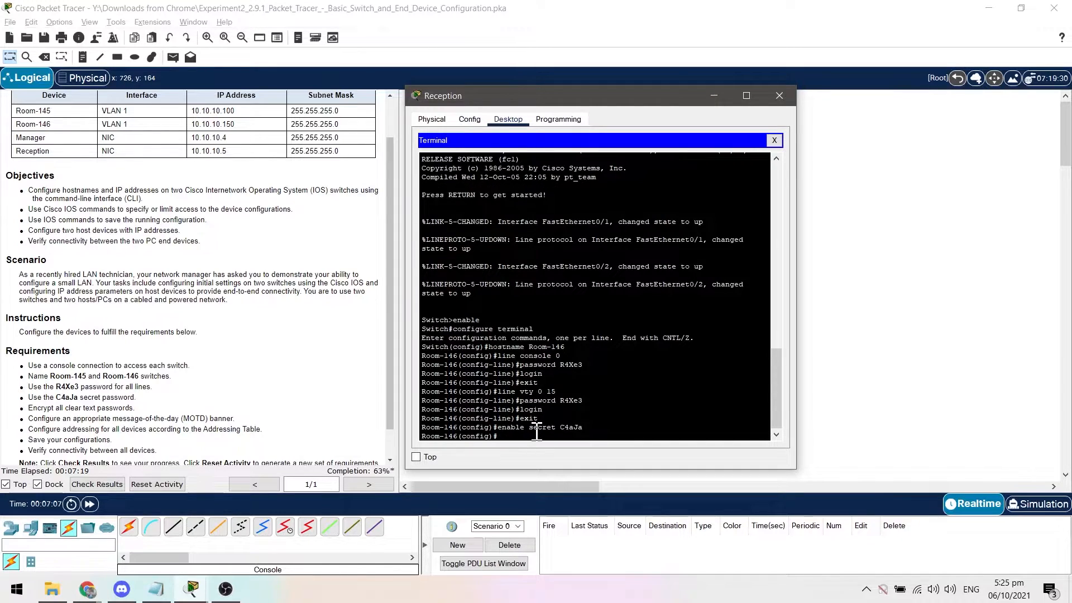
Encrypt all clear text passwords on Room-146 with service password-encryption.
text(service password-encryption)
key(Return)
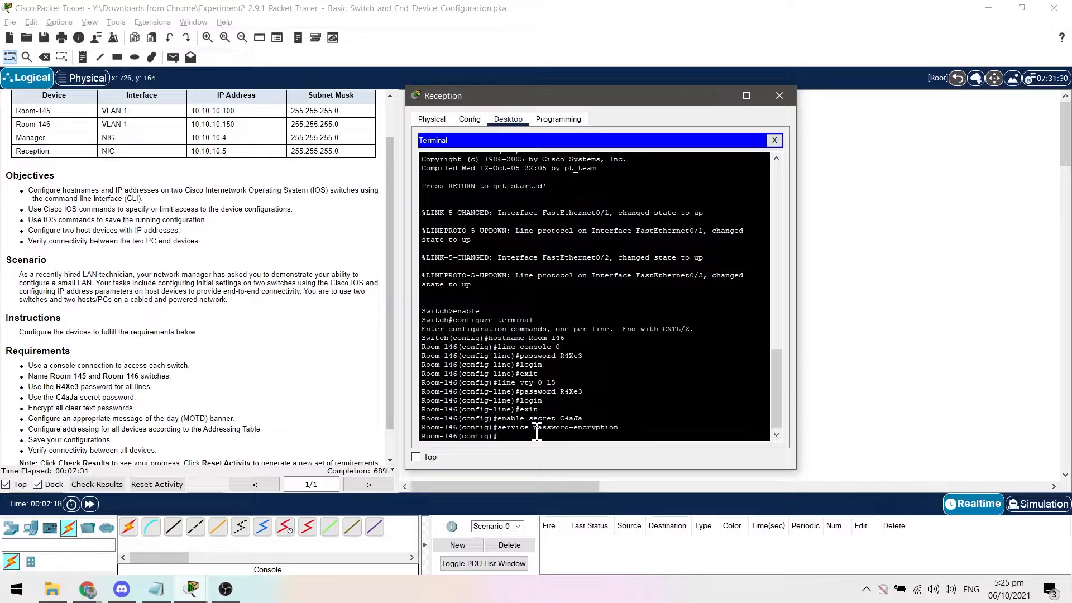
Configure Room-146's MOTD banner as "Do not enter without authorization" using & as the delimiter.
text(banner motd &Do not enter without au)
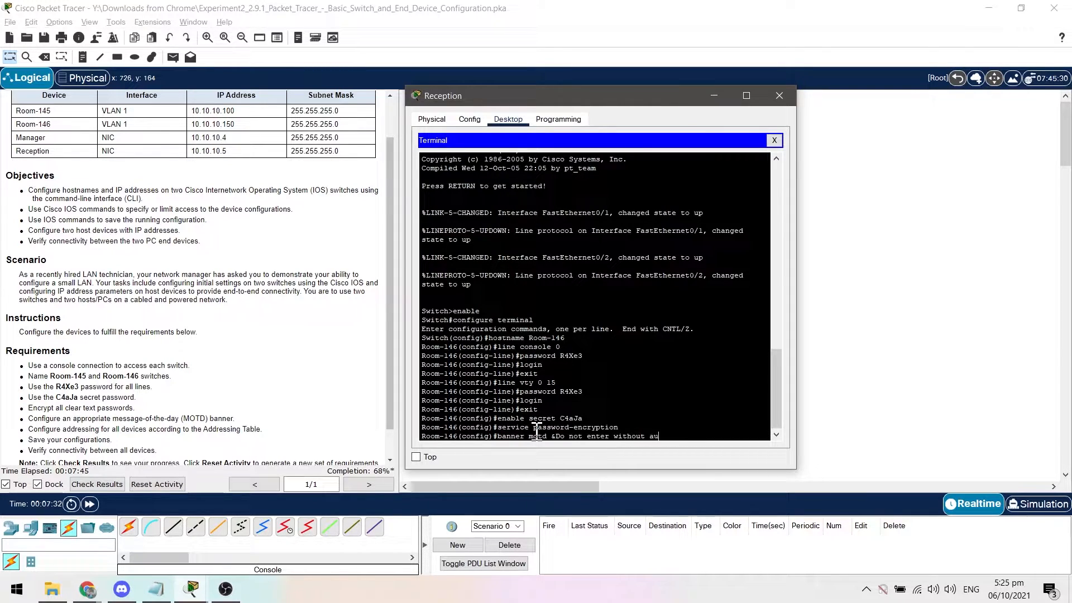
text(thorization&)
key(Return)
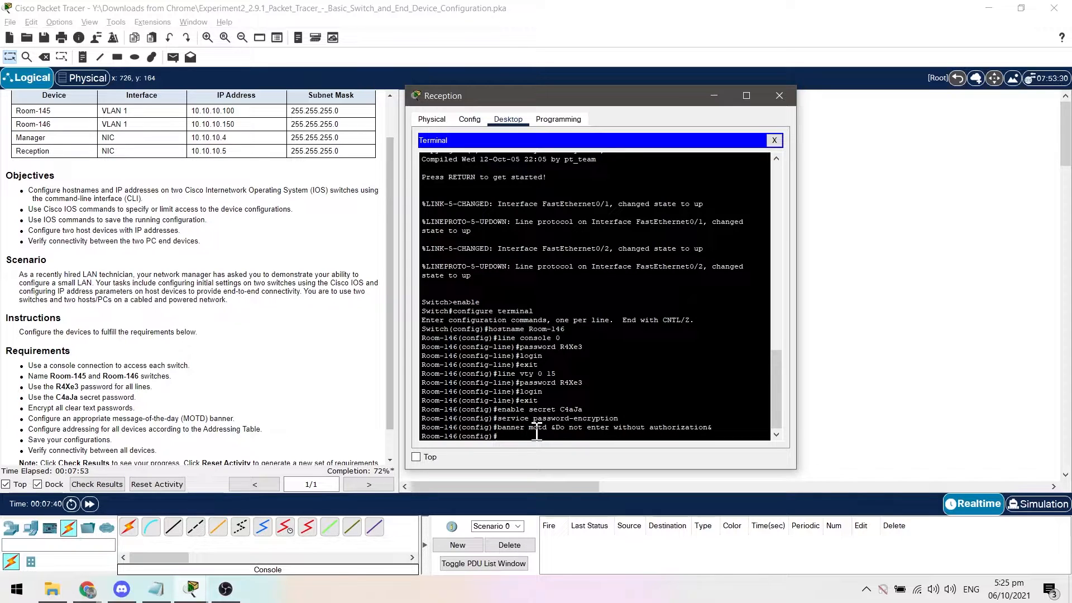
Set the Reception PC's static IPv4 address to 10.10.10.5 in its IP configuration.
click(775, 140)
click(459, 184)
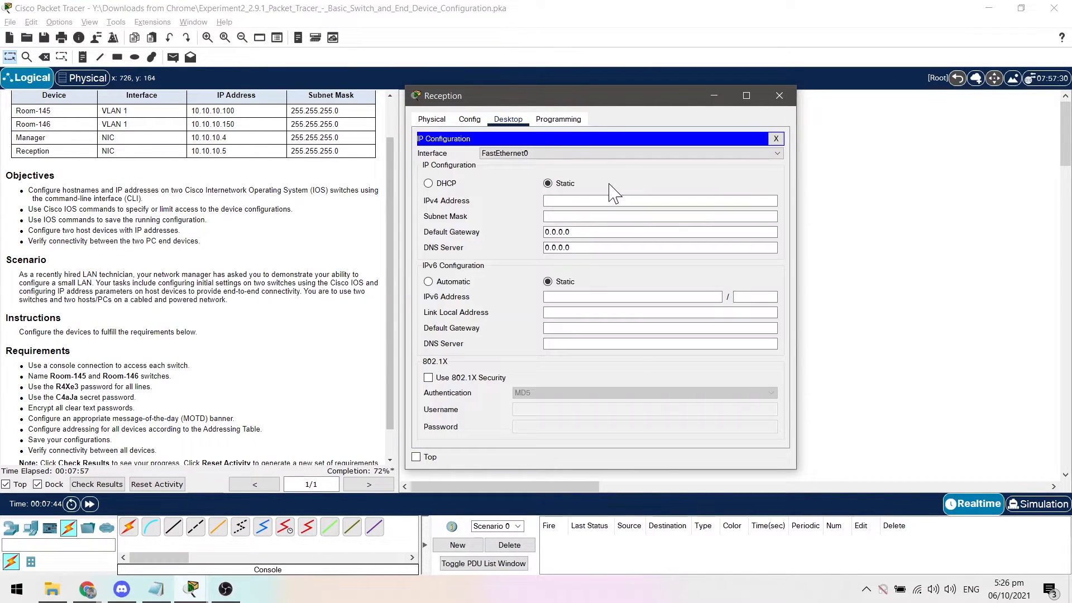
click(608, 201)
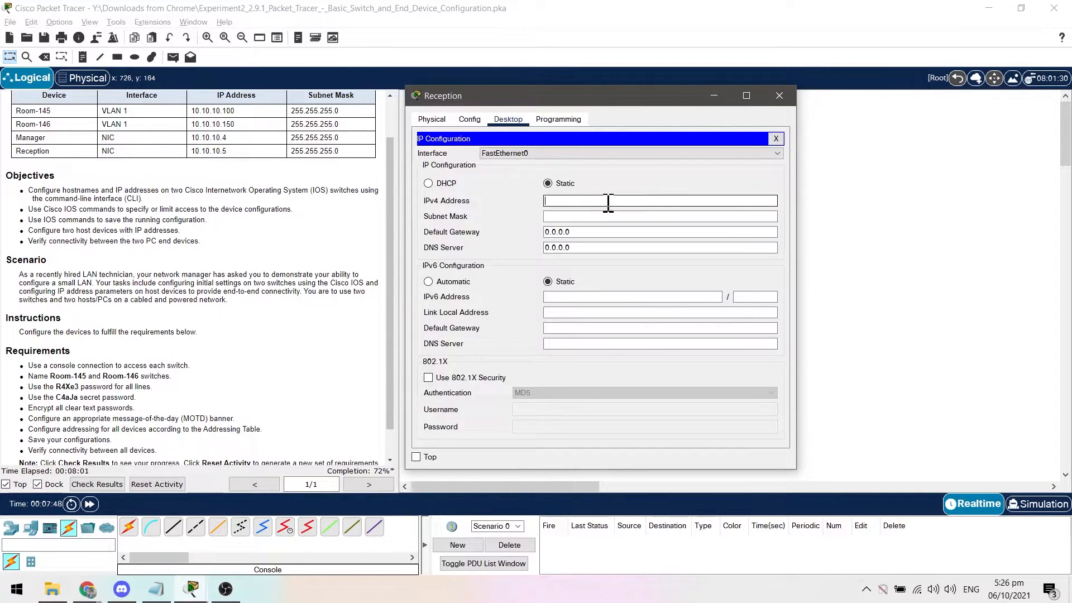
text(10.10.10.5)
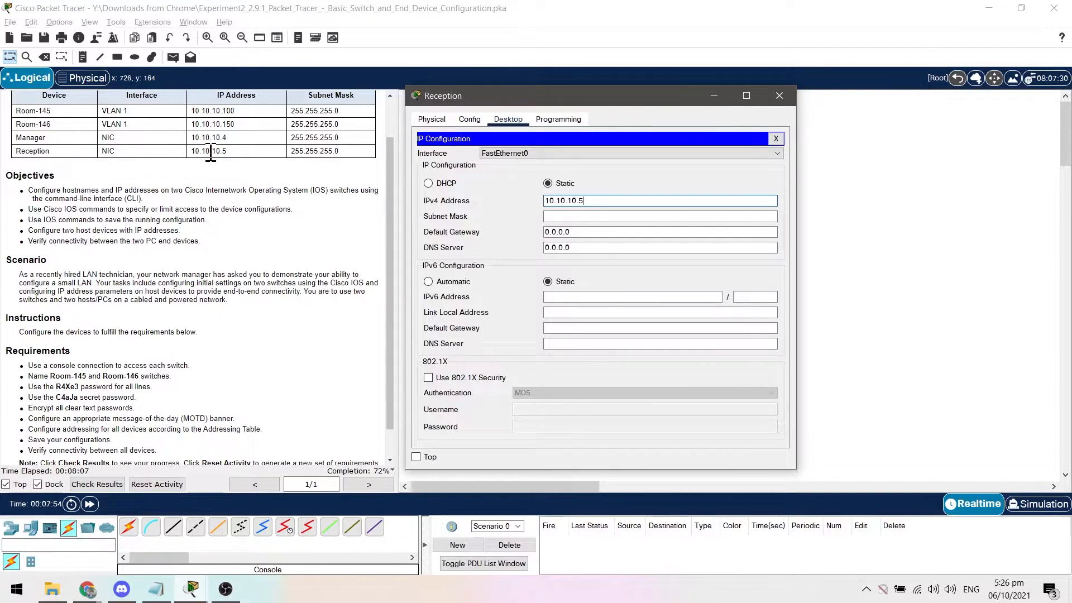
Set the Reception PC's subnet mask to 255.255.255.0 and close its IP configuration.
click(602, 215)
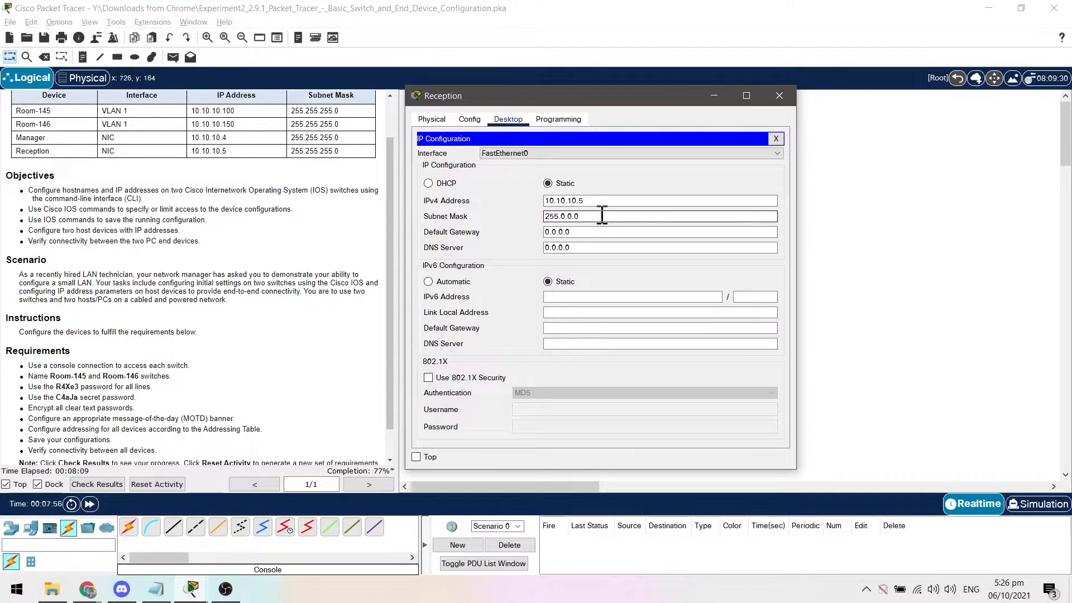
text(255.)
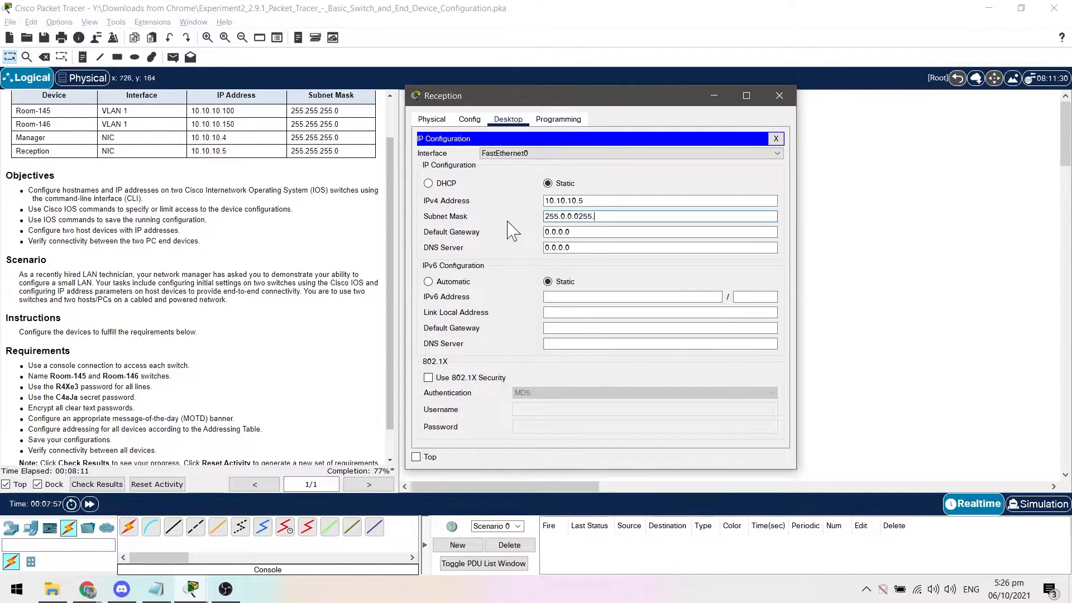
text(255.255.0)
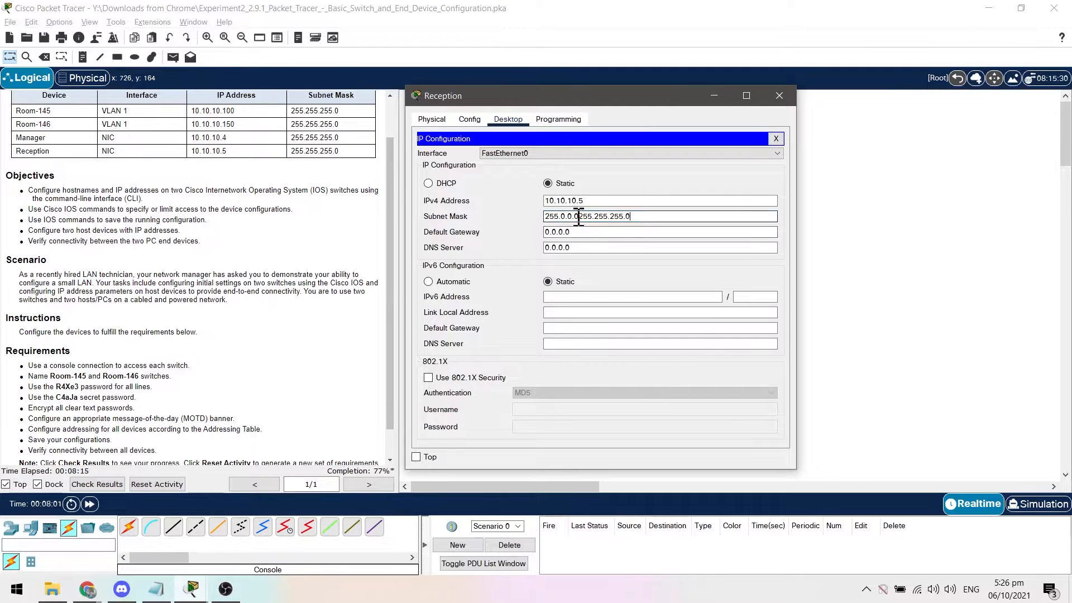
drag(578, 217, 527, 217)
key(BackSpace)
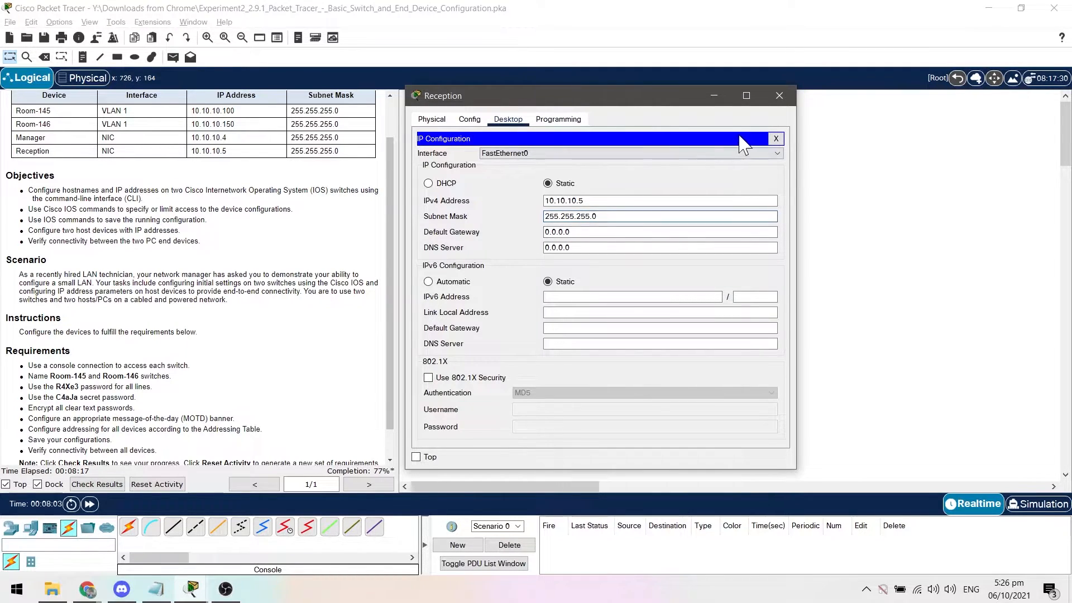
click(776, 139)
Return to Room-146's console session from the Reception PC and enter configuration mode for interface VLAN 1.
click(609, 174)
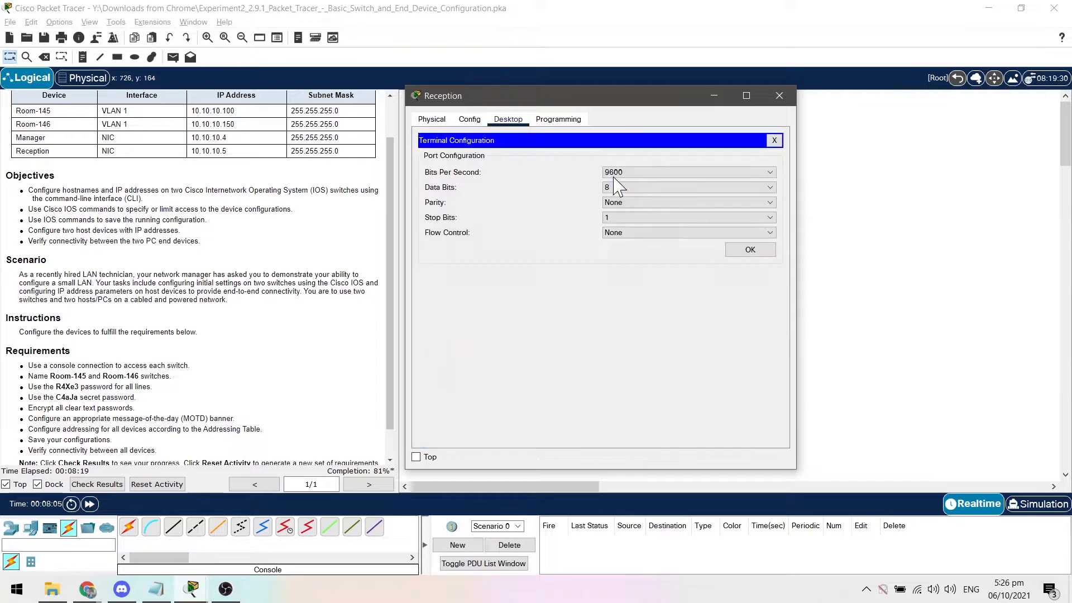
click(752, 247)
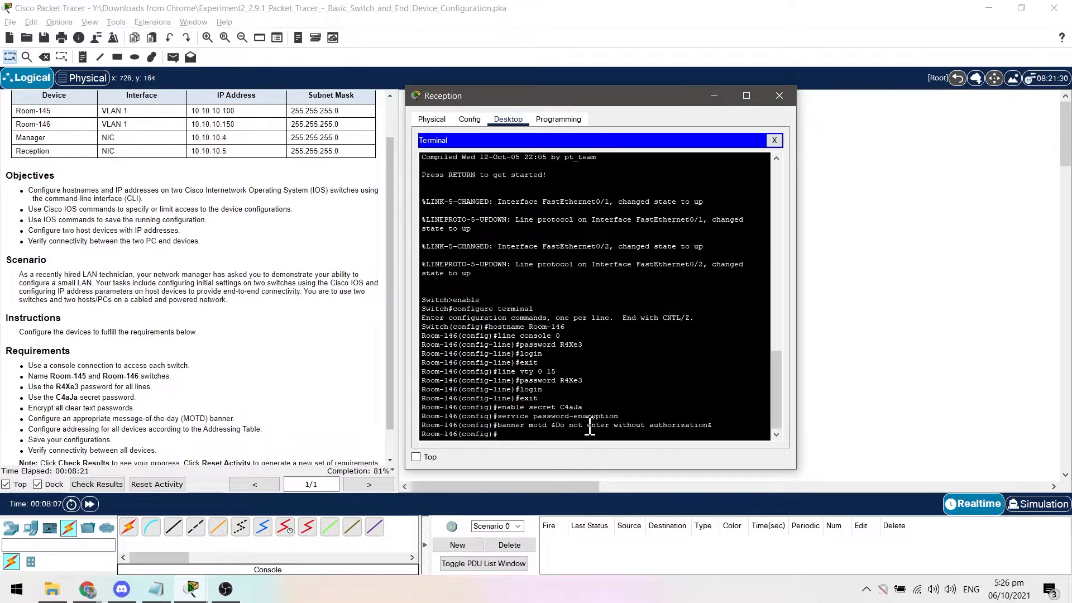
text(interface vlan 1)
key(Return)
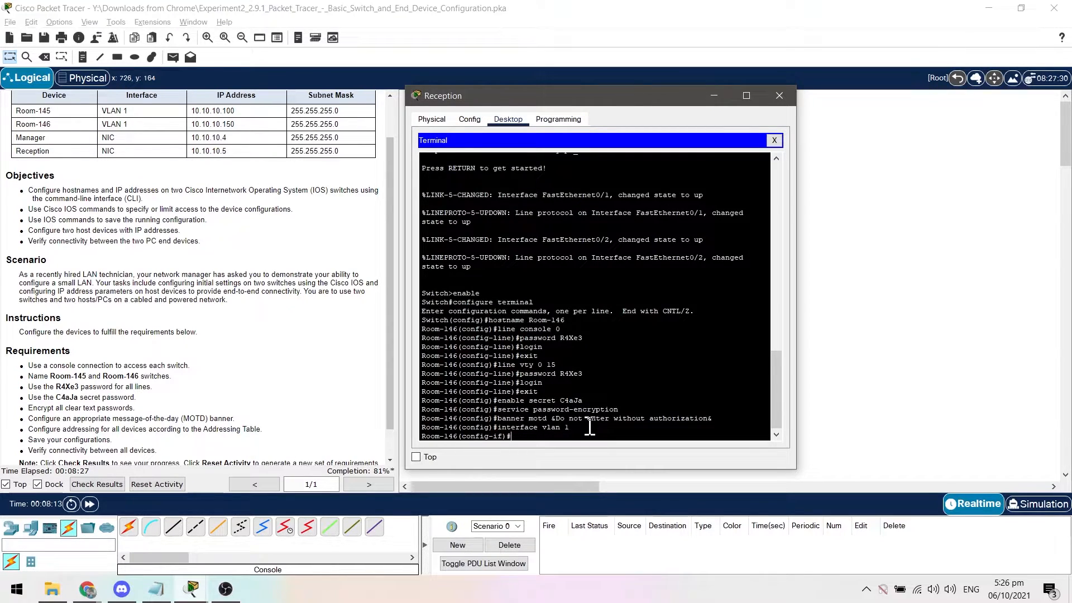
Assign IP address 10.10.10.150 with mask 255.255.255.0 to Room-146's VLAN 1 interface.
text(ip ad)
text(rd)
key(BackSpace)
key(BackSpace)
text(dress)
text(10.10.10.150 255.255.255)
key(Return)
Enable Room-146's VLAN 1 interface with no shutdown and return to privileged EXEC mode.
text(no shutdown)
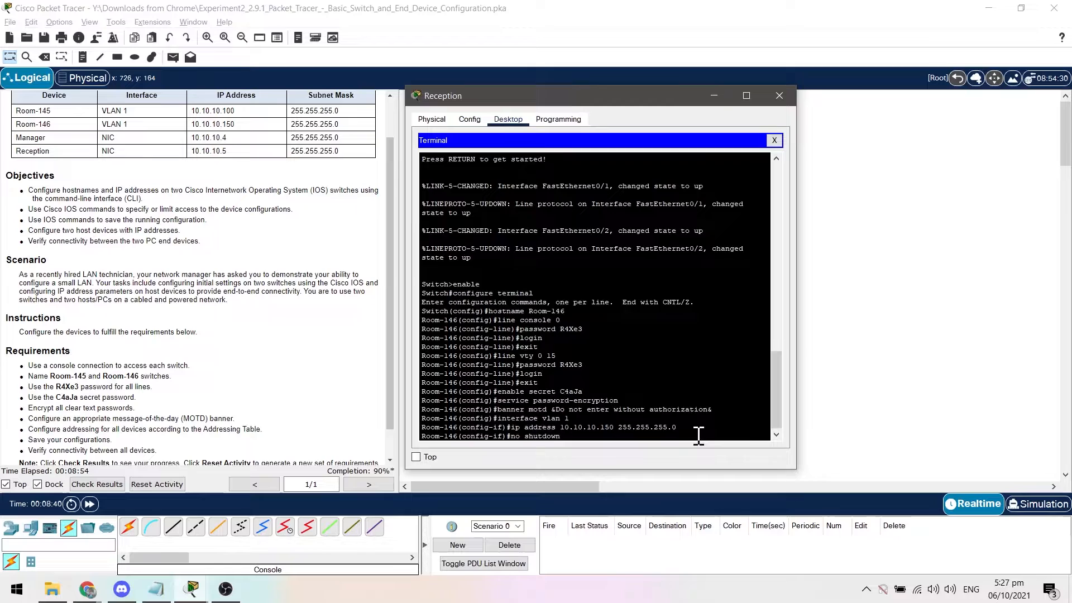
key(Return)
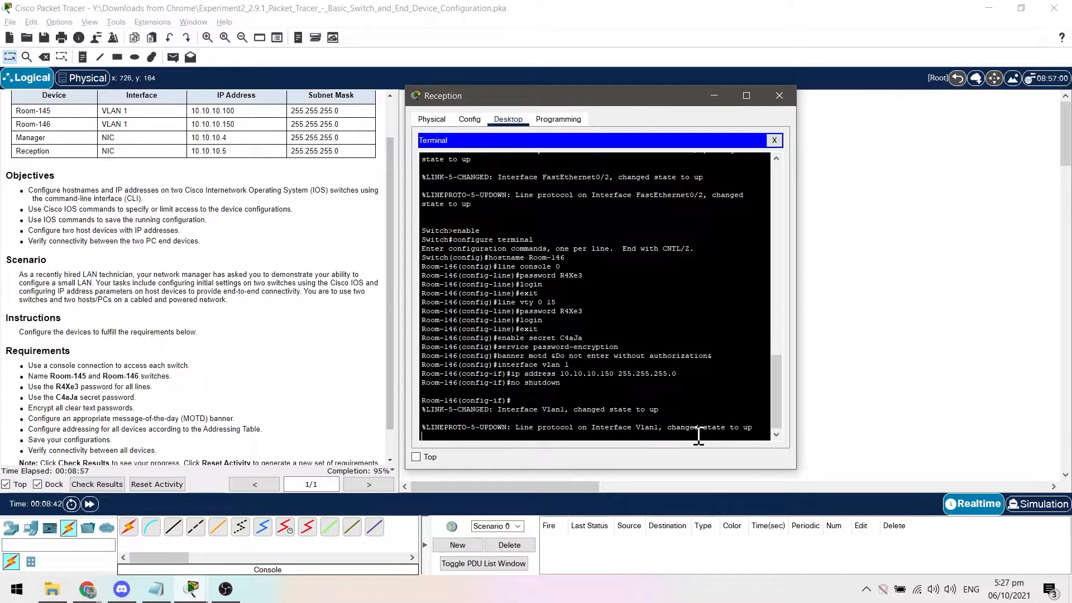
key(Return)
key(ctrl+z)
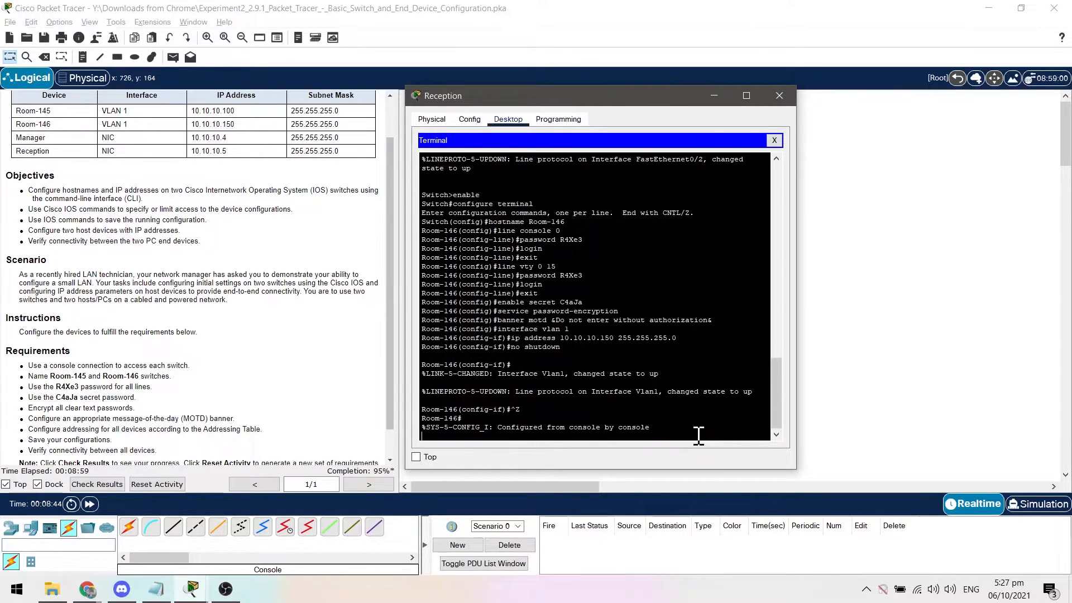
key(Return)
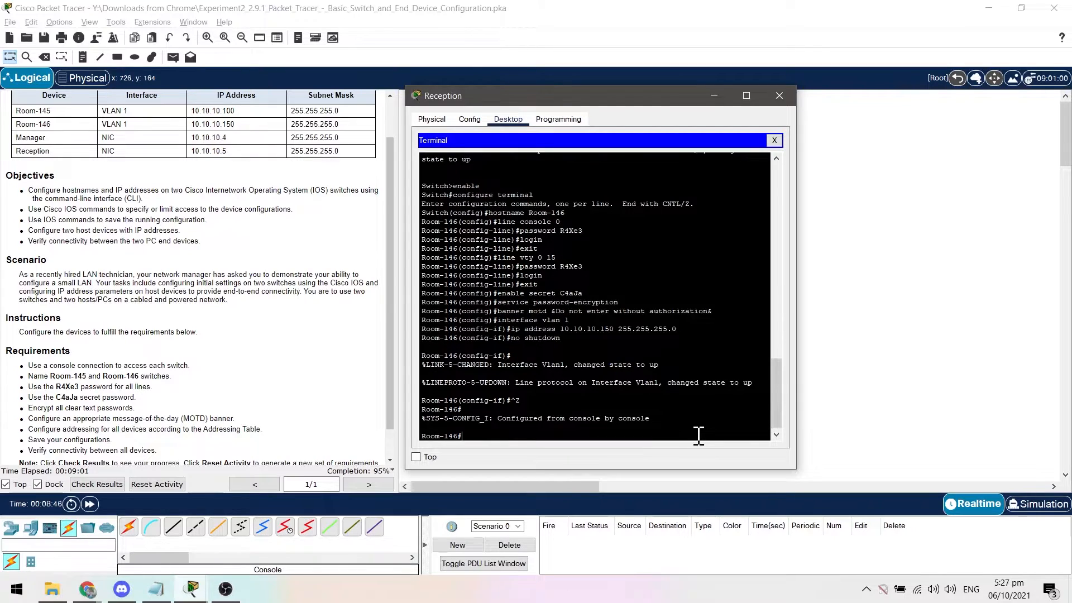
Save Room-146's running configuration to startup-config, accepting the default destination filename.
text(copy running-config startup-config)
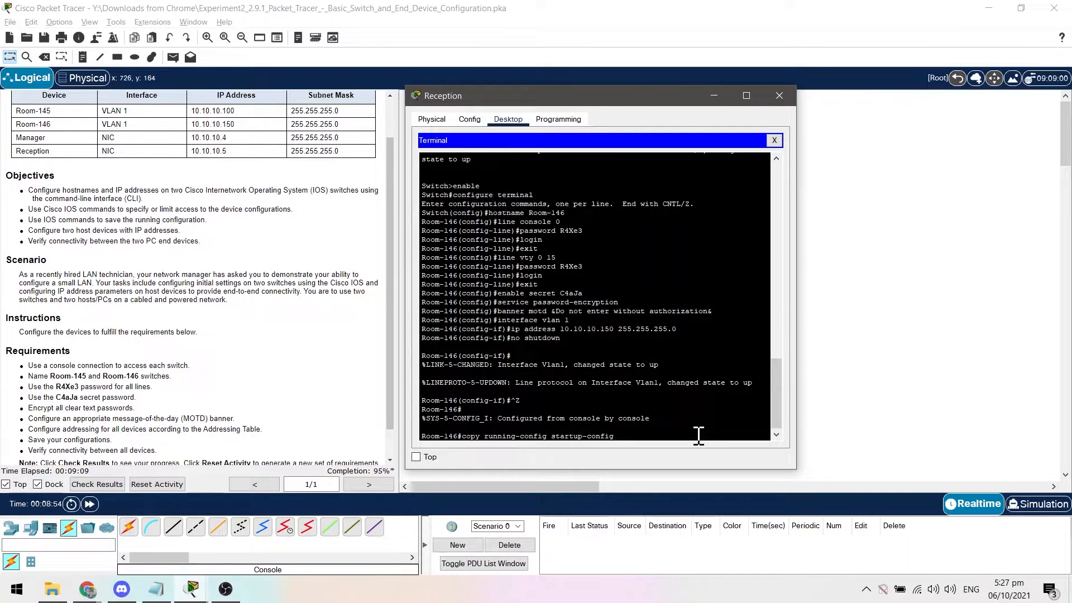
key(Return)
key(Return)
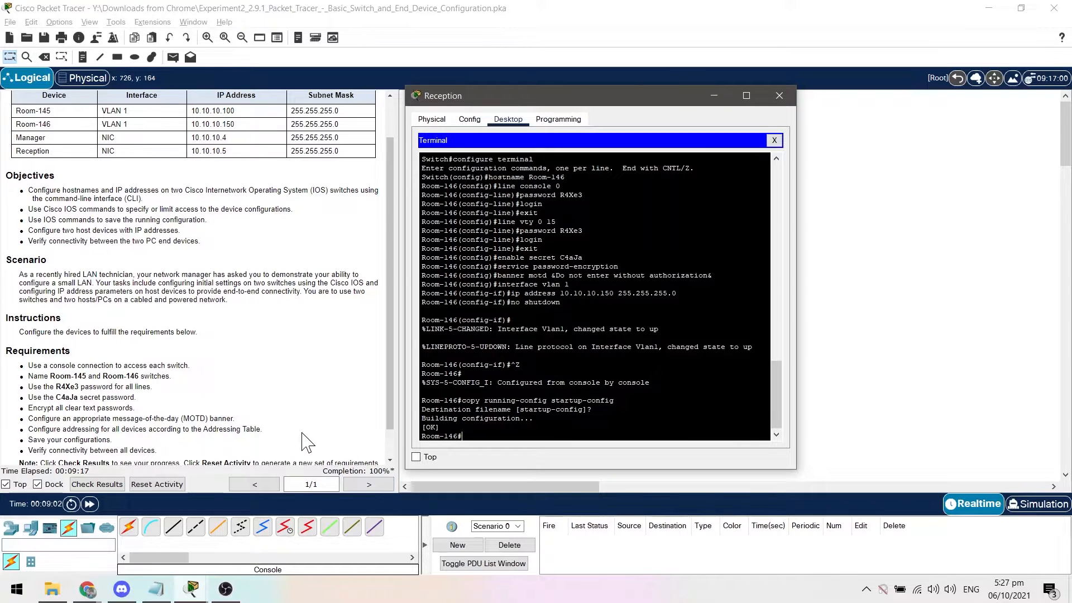
Check the activity results and review the status of the individual assessment items.
scroll(318, 450, down, 1)
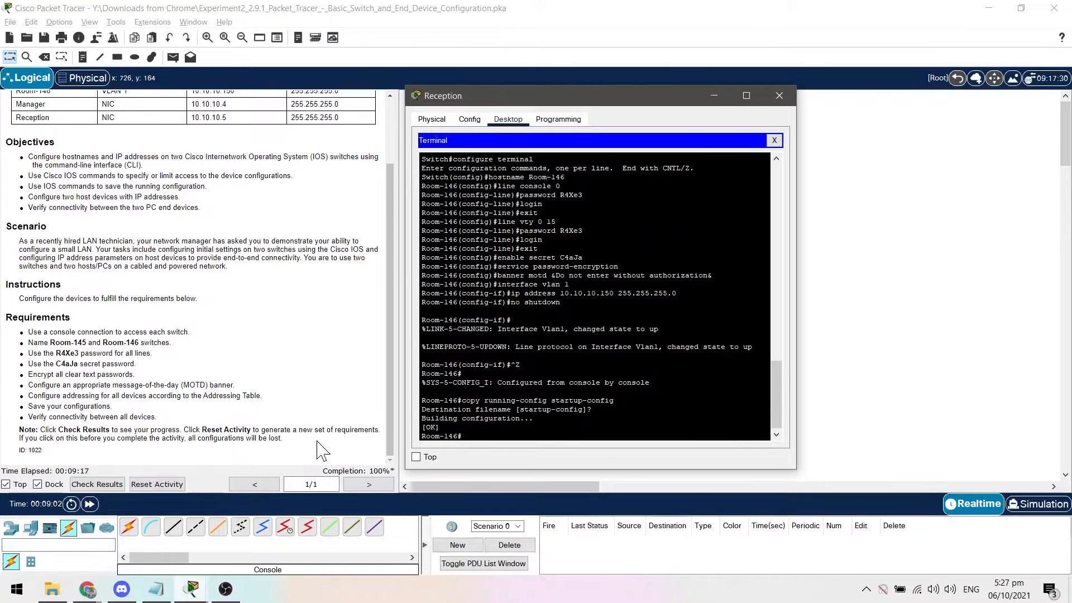
click(118, 487)
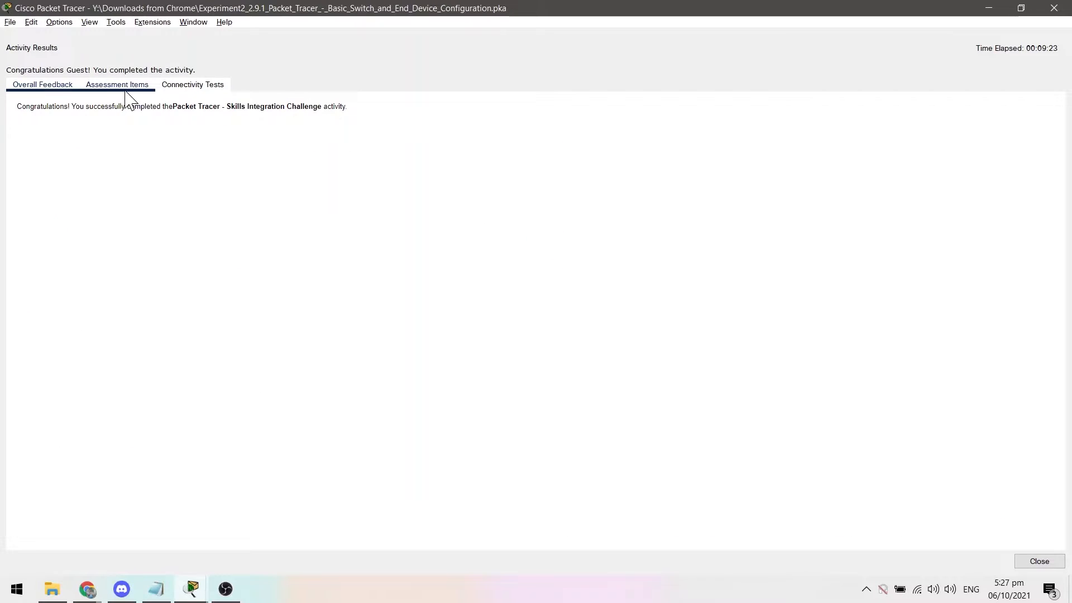
click(124, 88)
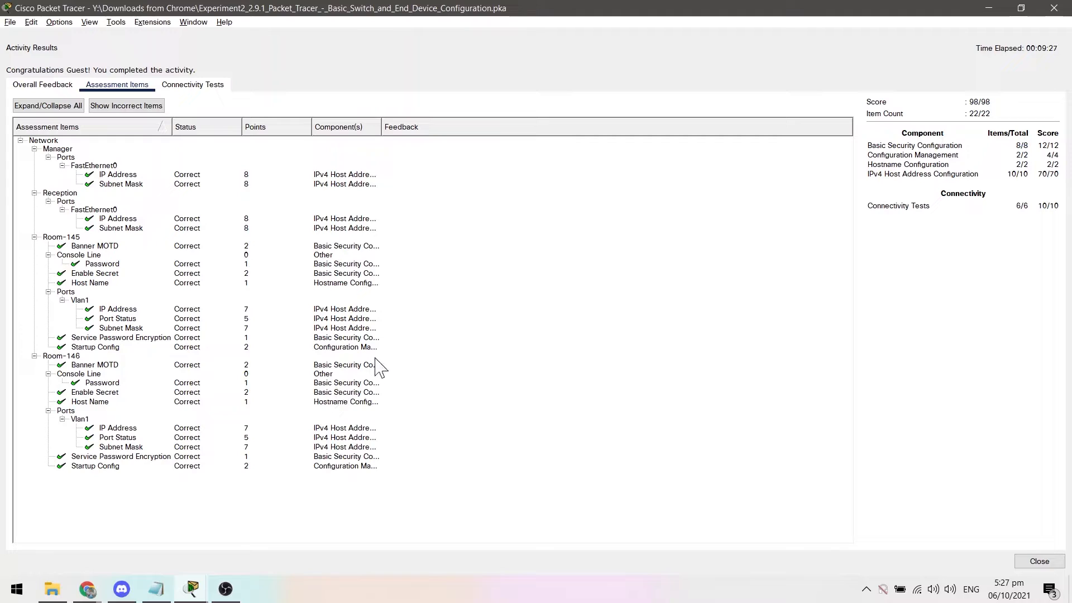
click(1043, 10)
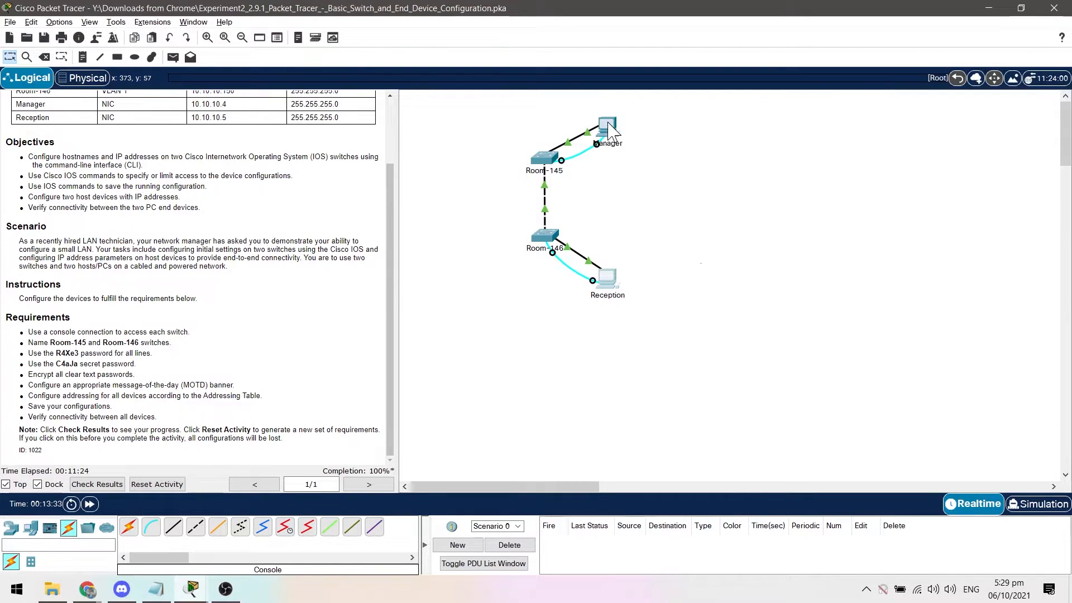
Open the Manager PC's terminal, exit the Room-145 console session and log back in with the console password.
click(609, 124)
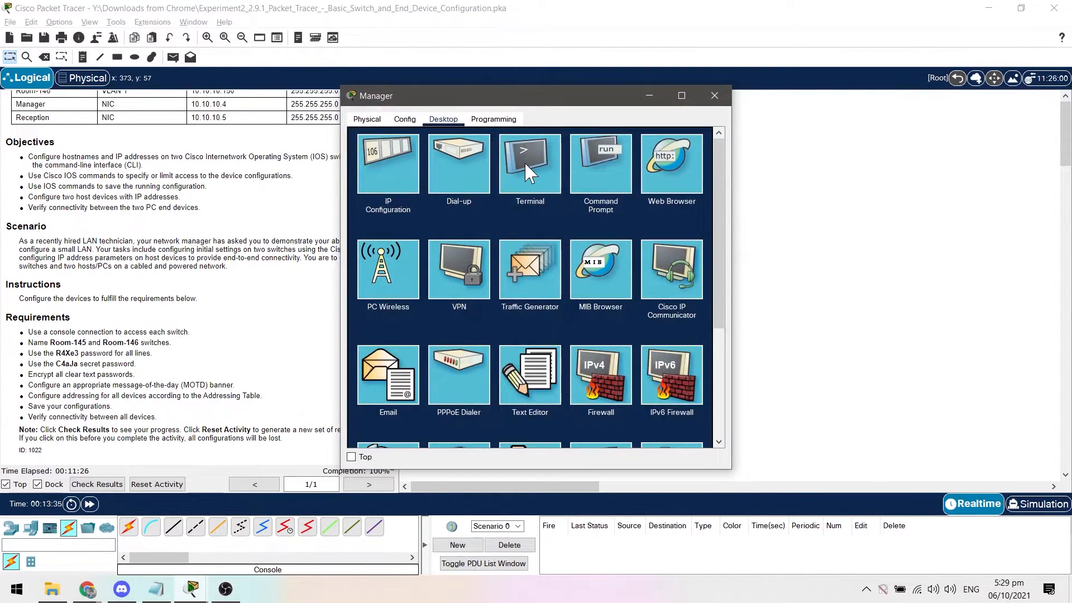
click(533, 177)
click(685, 249)
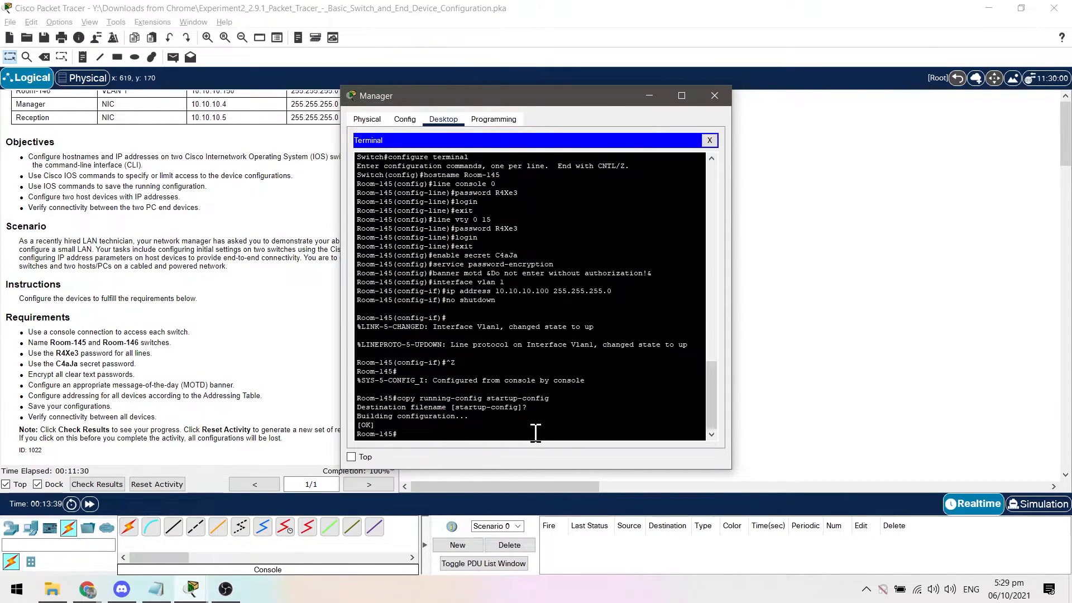
text(exit)
key(Return)
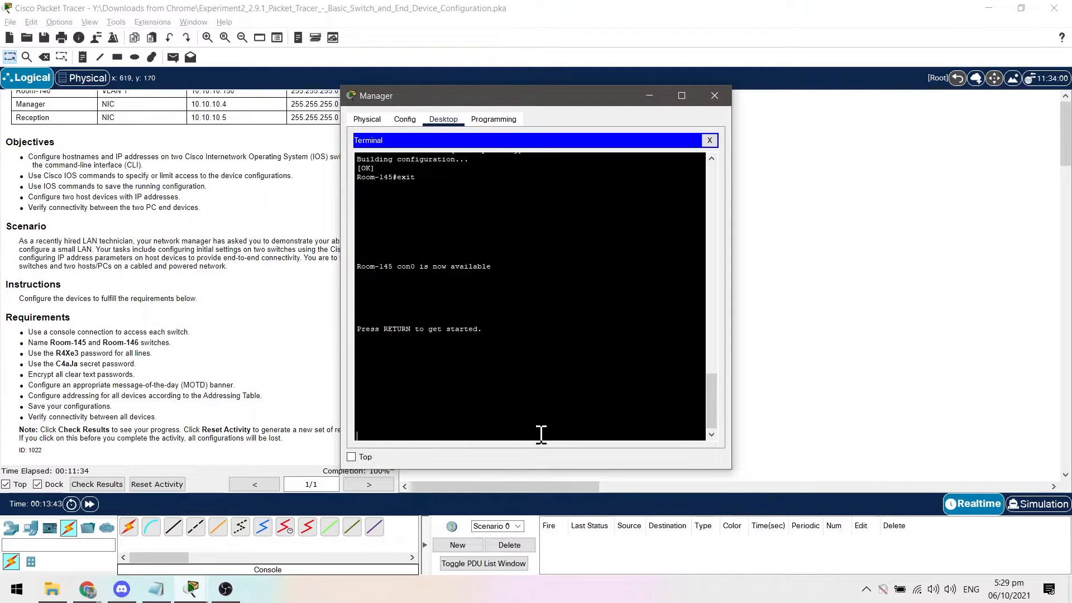
key(Return)
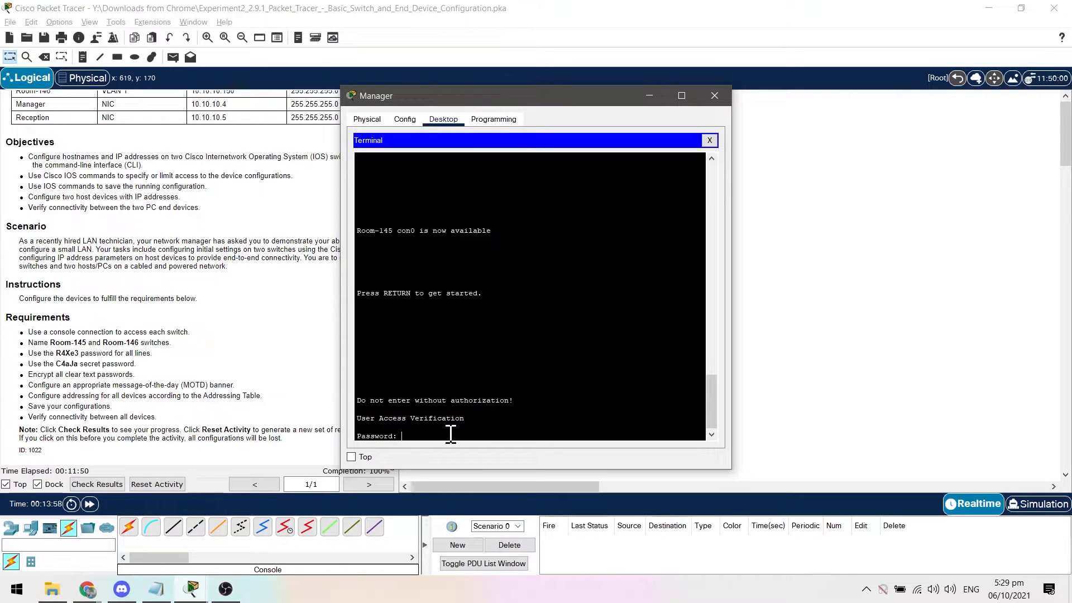
key(Return)
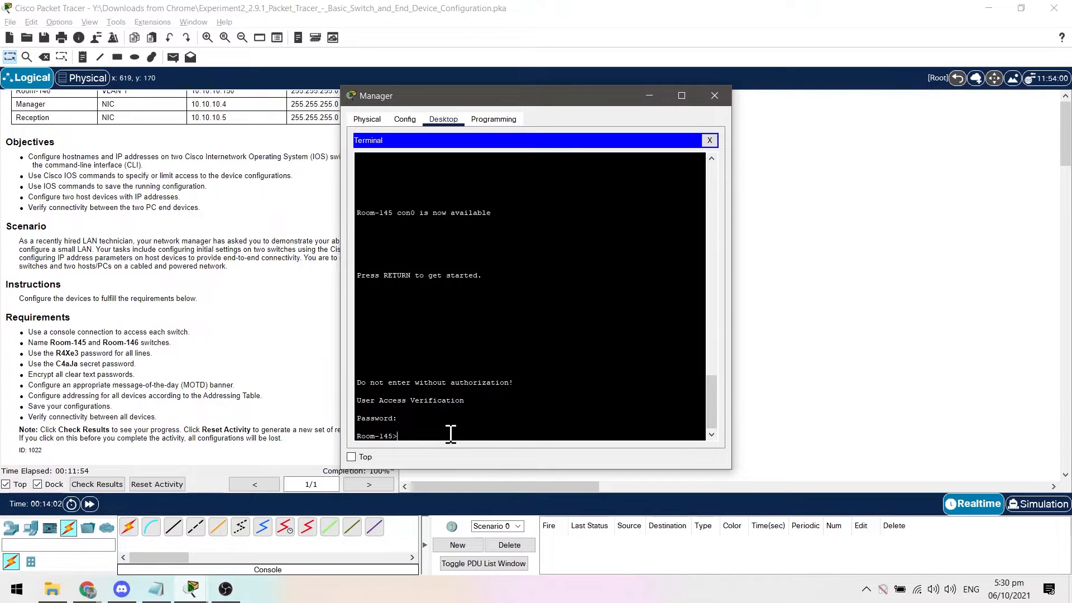
Enter privileged EXEC mode on Room-145 using the enable secret password.
text(exit)
key(BackSpace)
key(BackSpace)
text(nable)
key(Return)
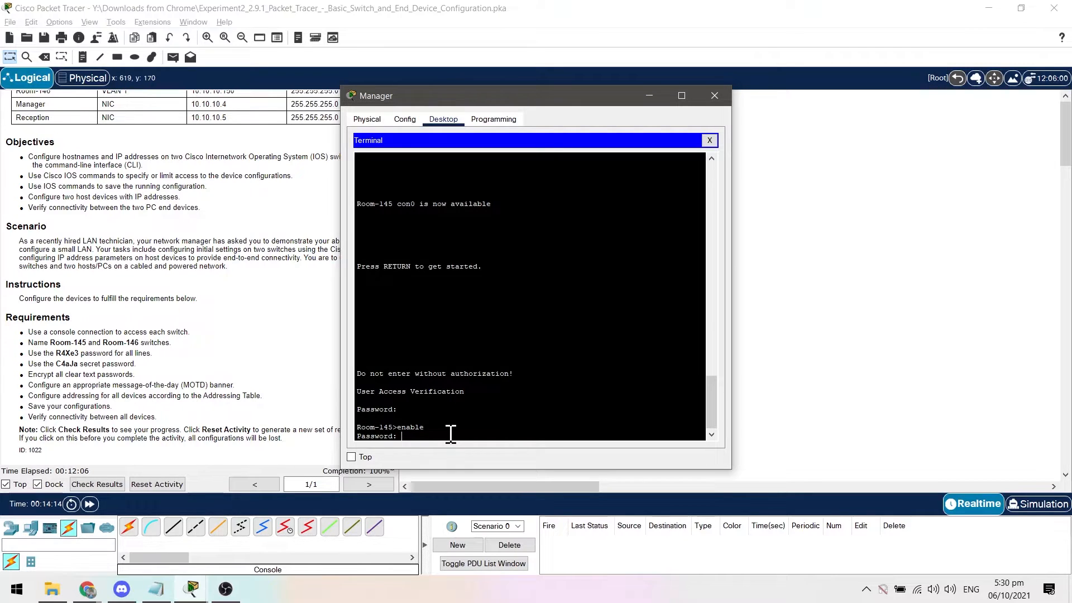
key(Return)
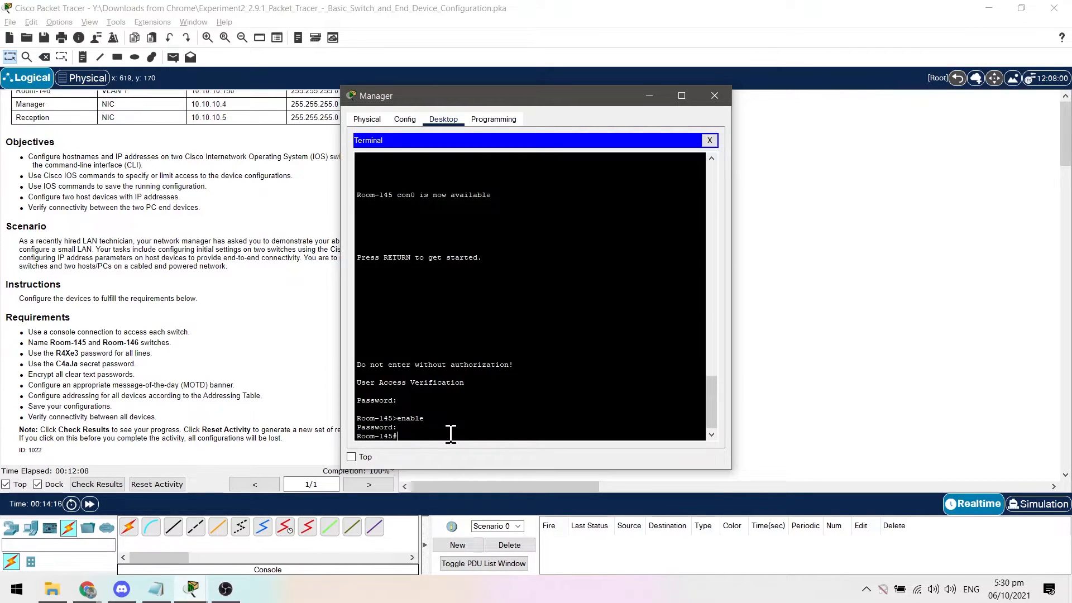
Exit Room-145's console session and close the Manager PC's window.
text(exit)
key(Return)
click(720, 96)
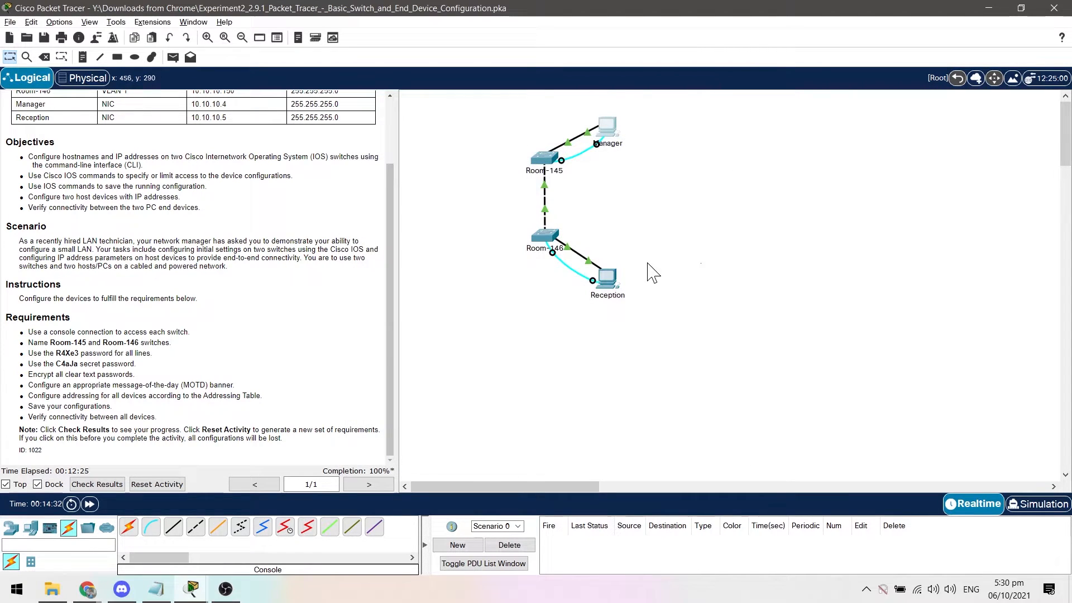
Open the Reception PC's terminal, exit the Room-146 console session and log back in with the console password.
click(607, 278)
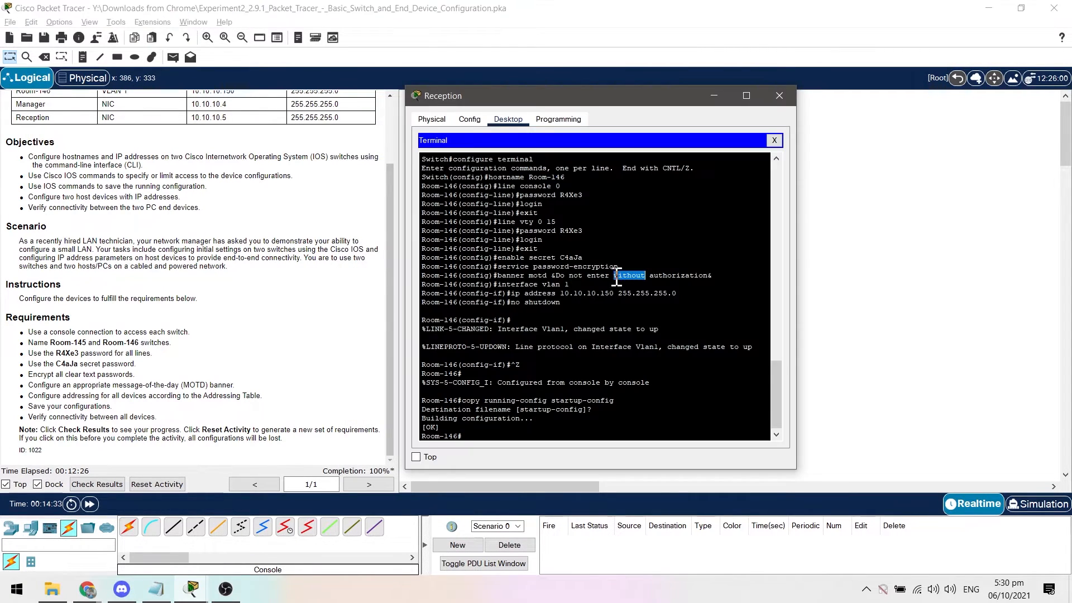
click(486, 438)
text(exit)
key(Return)
key(Return)
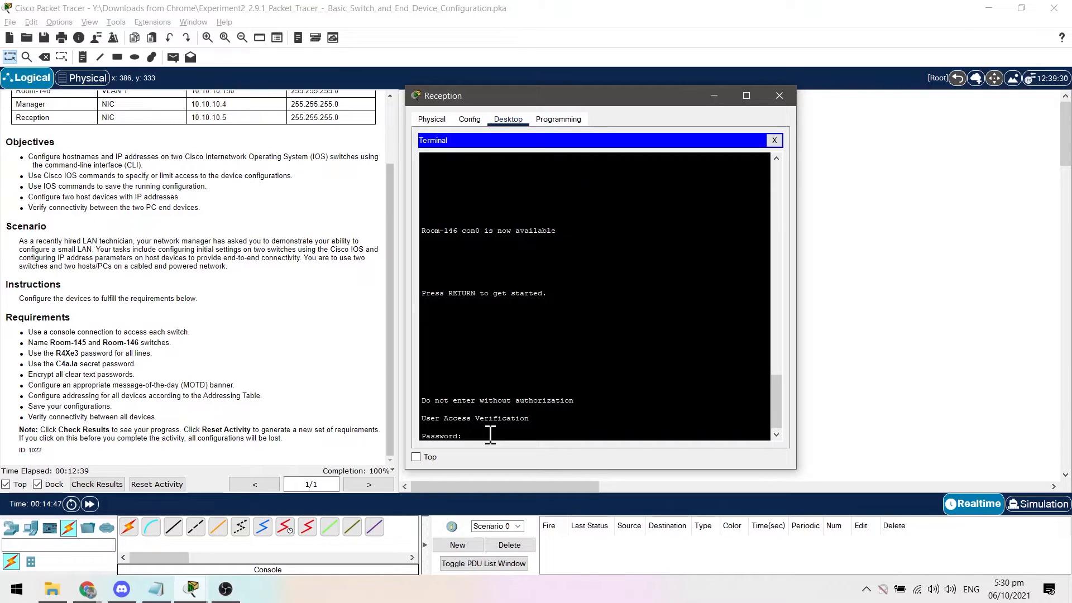
key(Return)
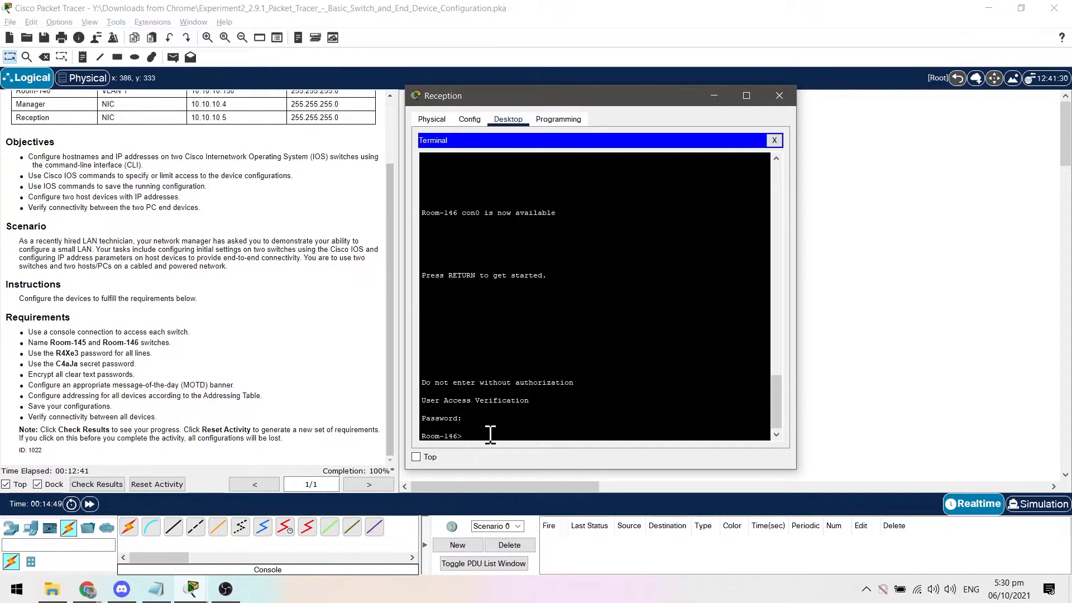
Enter privileged EXEC mode on Room-146 with the enable secret password and close the Reception PC's window.
text(enable)
key(Return)
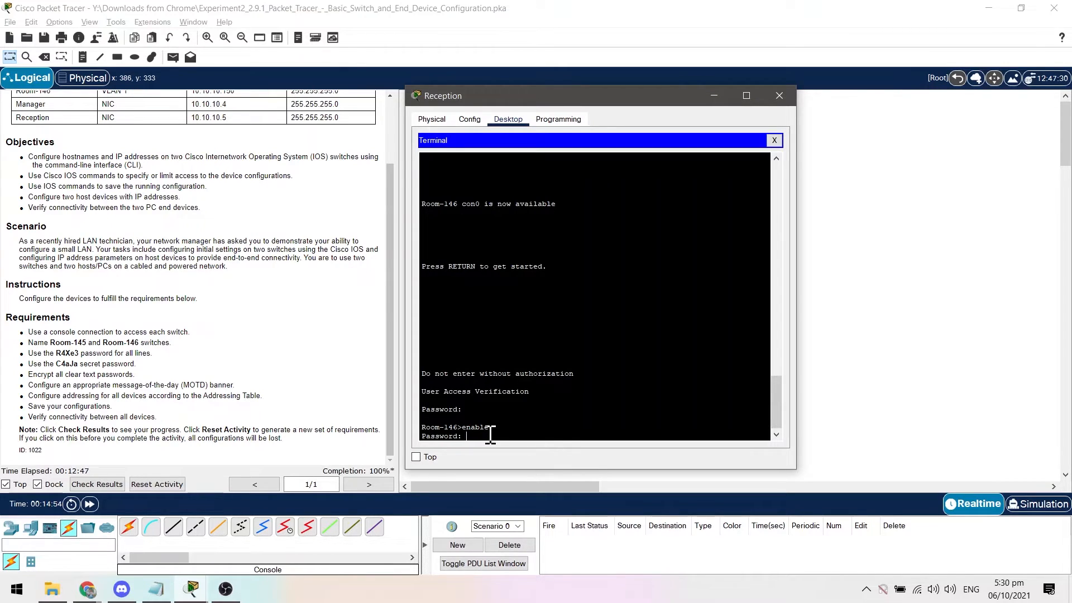
key(Return)
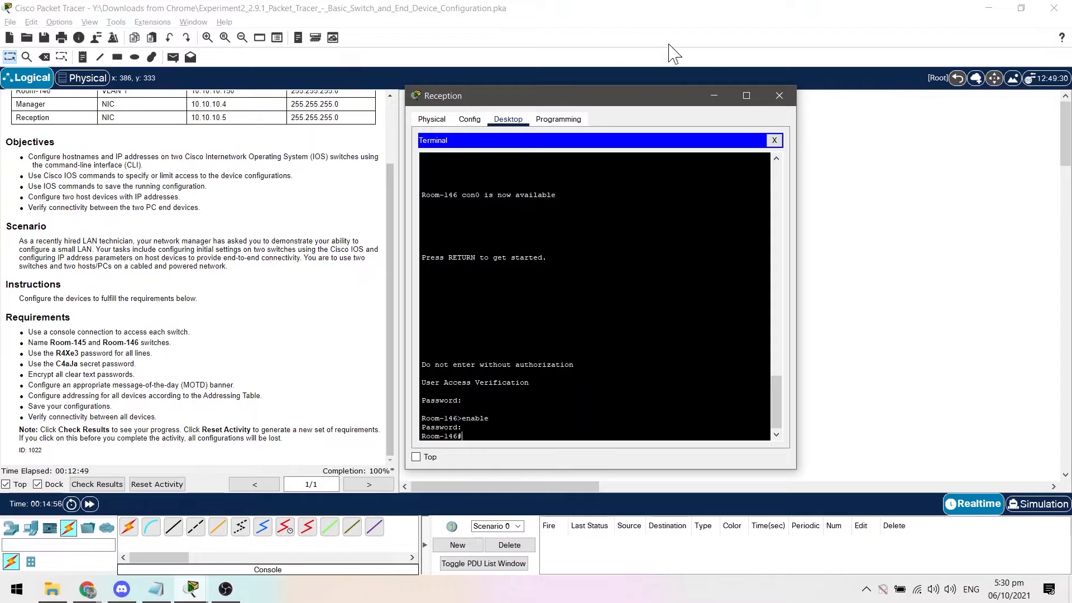
click(780, 96)
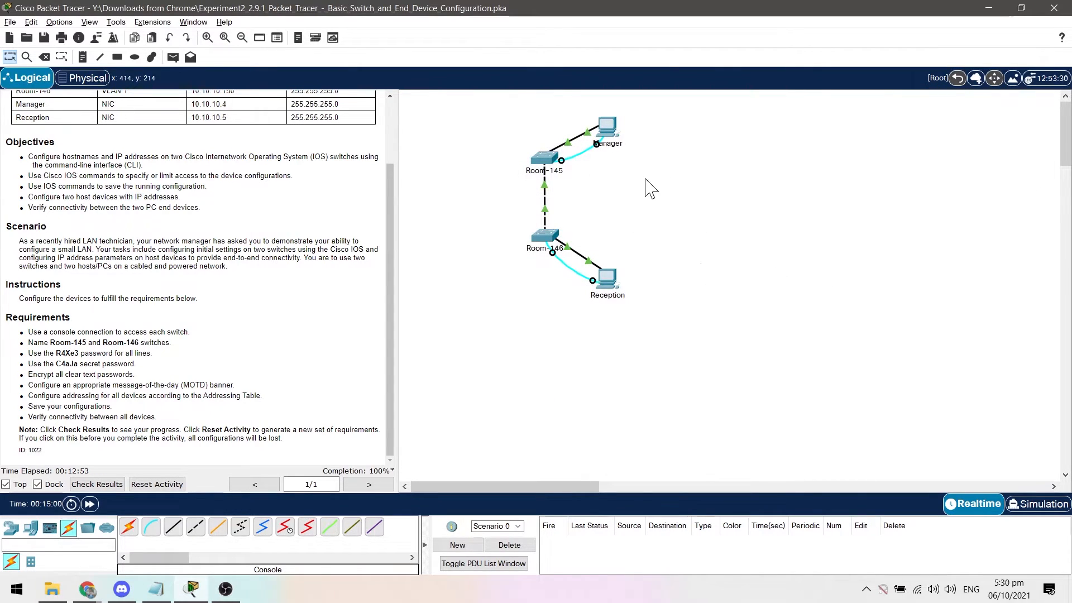
Ping 10.10.10.4 from the Manager PC's command prompt.
click(607, 127)
click(600, 169)
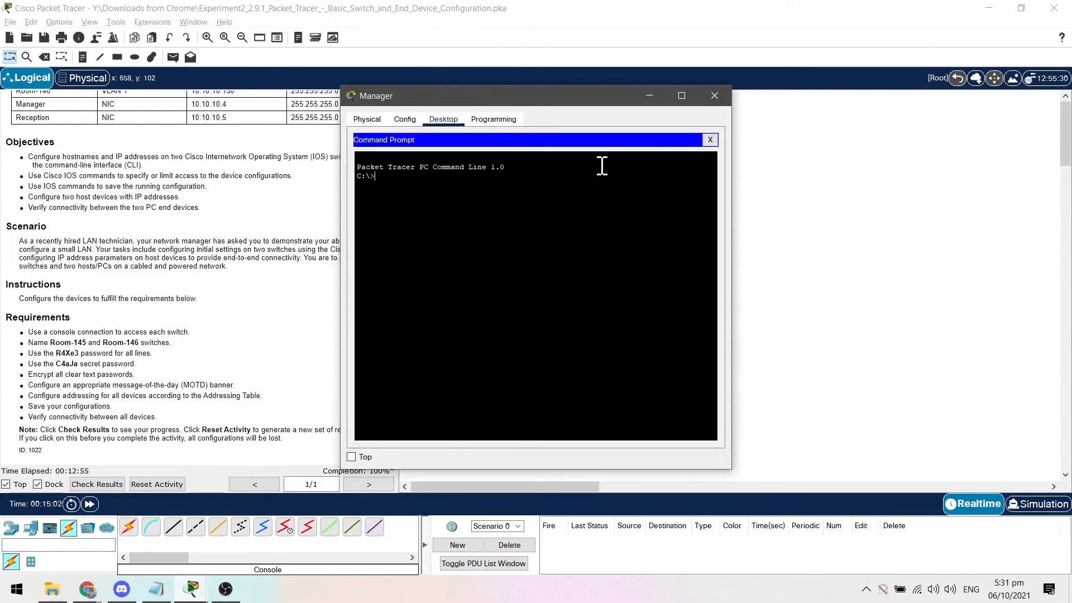
drag(508, 98, 619, 118)
scroll(231, 193, up, 1)
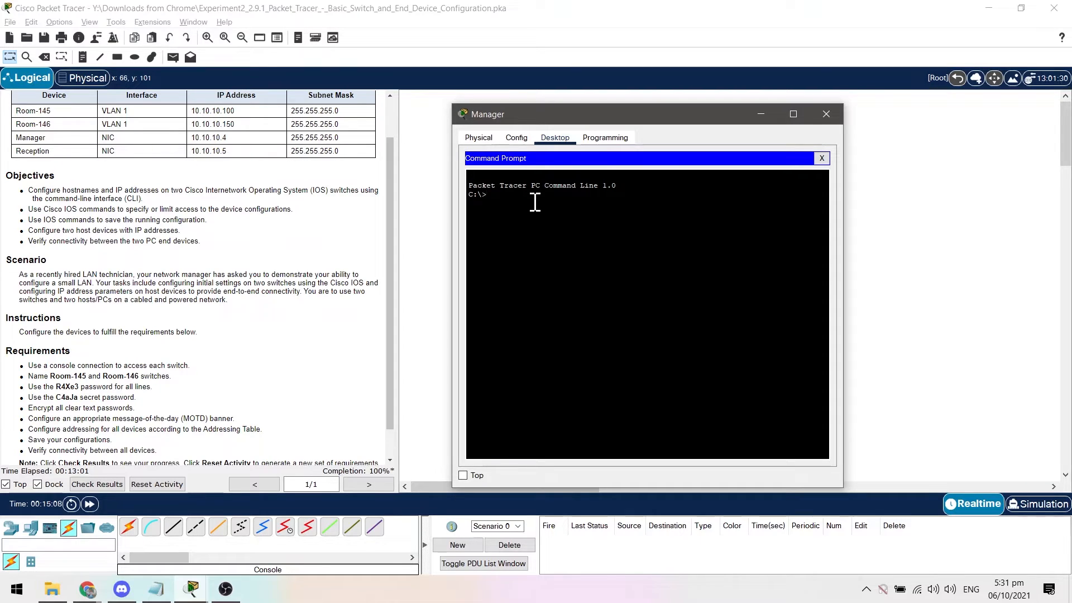
text(ping 10.10.10.4)
key(Return)
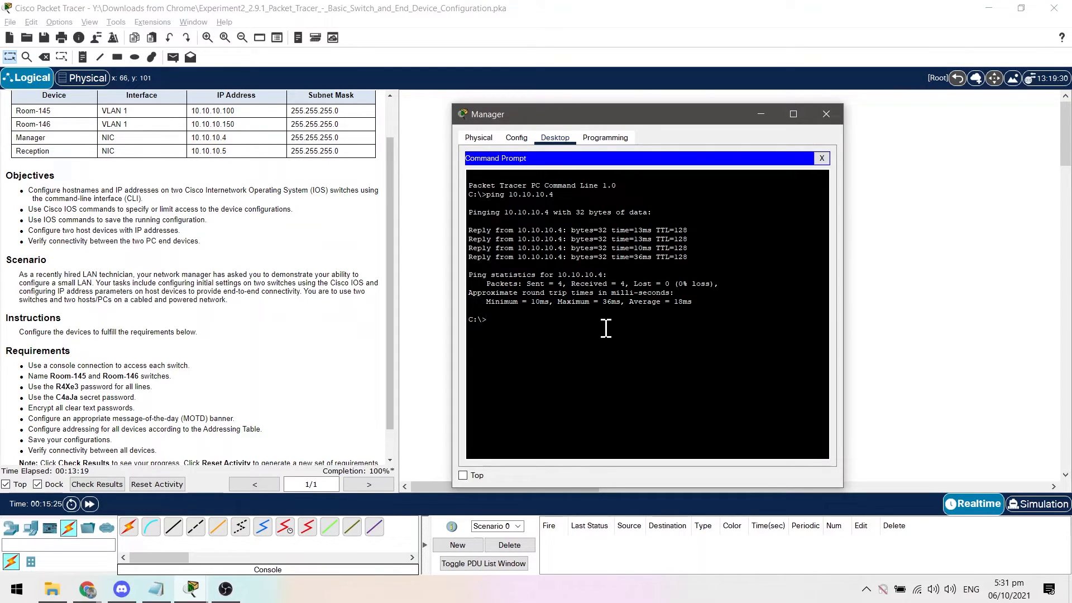
Ping the Reception PC at 10.10.10.5 from the Manager PC's command prompt.
text(ping 10.10.10.5)
key(Return)
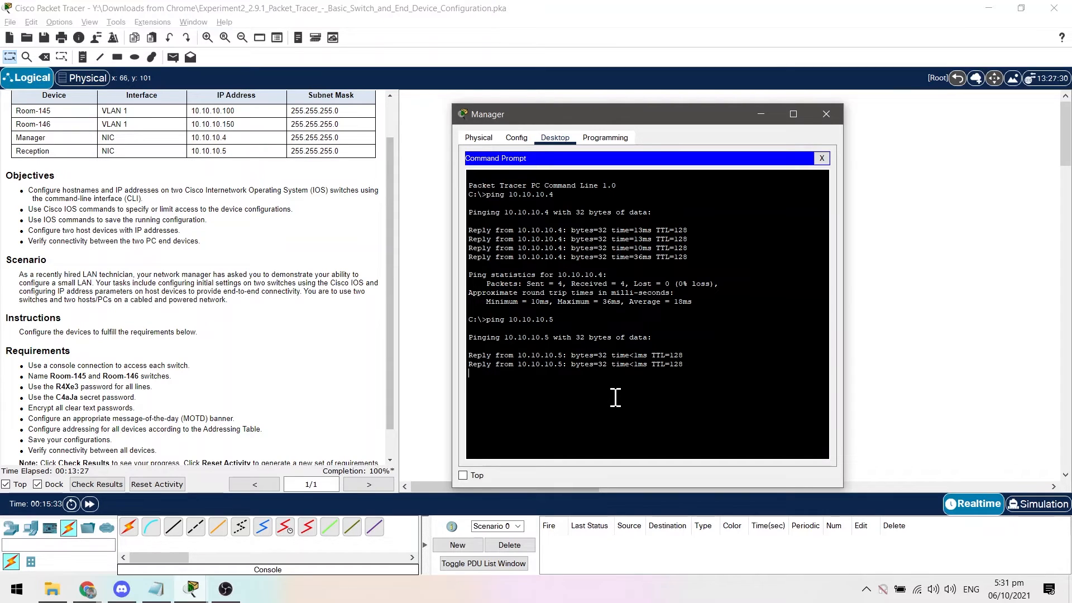